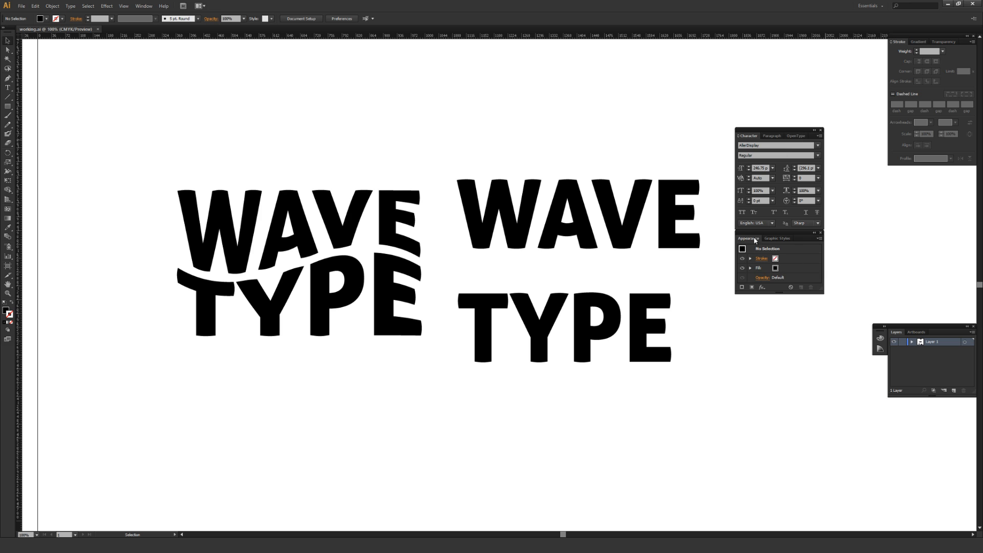
Check that the Appearance and Character panels are enabled for display
left_click(144, 6)
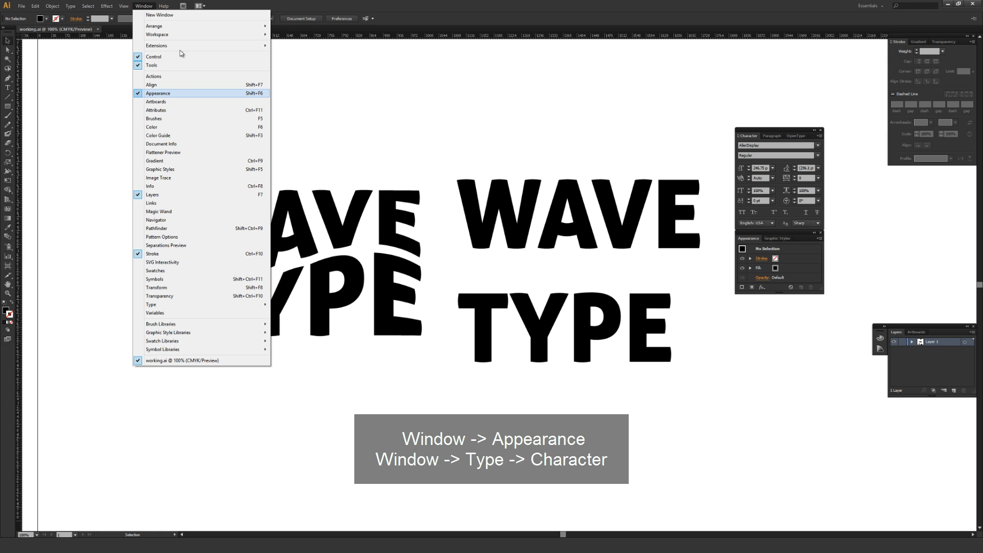
mouse_move(210, 306)
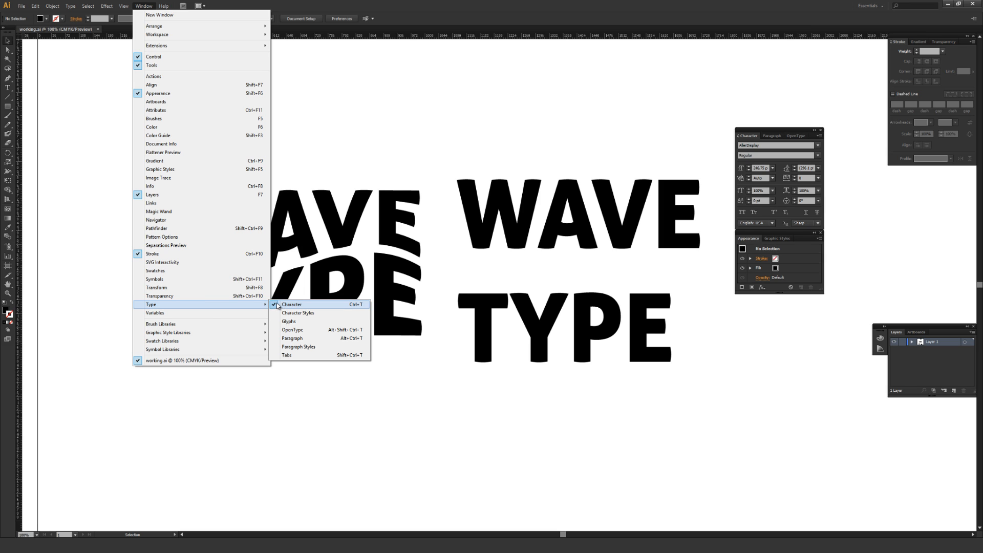
left_click(299, 284)
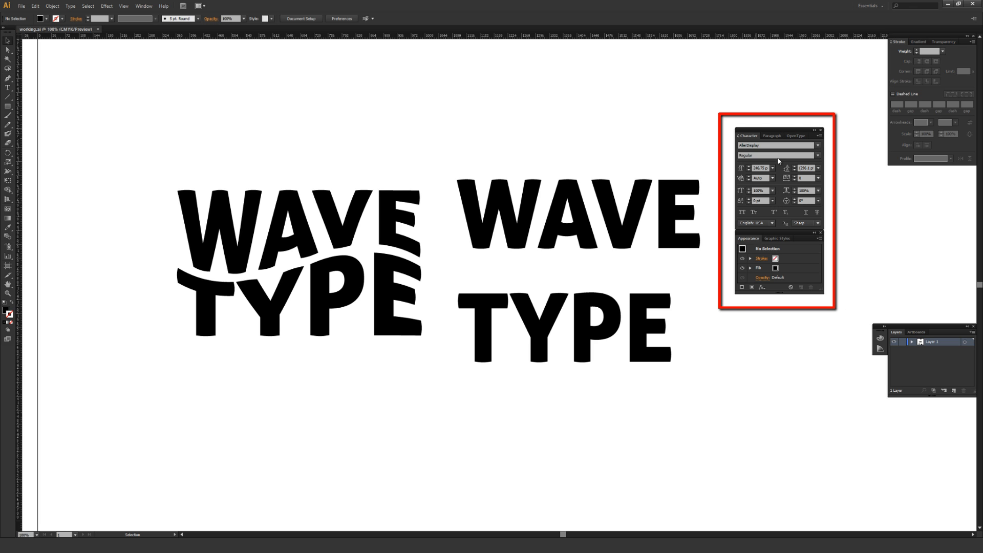
Center-align the unwarped two-line WAVE TYPE text, review the paragraph alignment options, and deselect it
left_click_drag(486, 100, 650, 404)
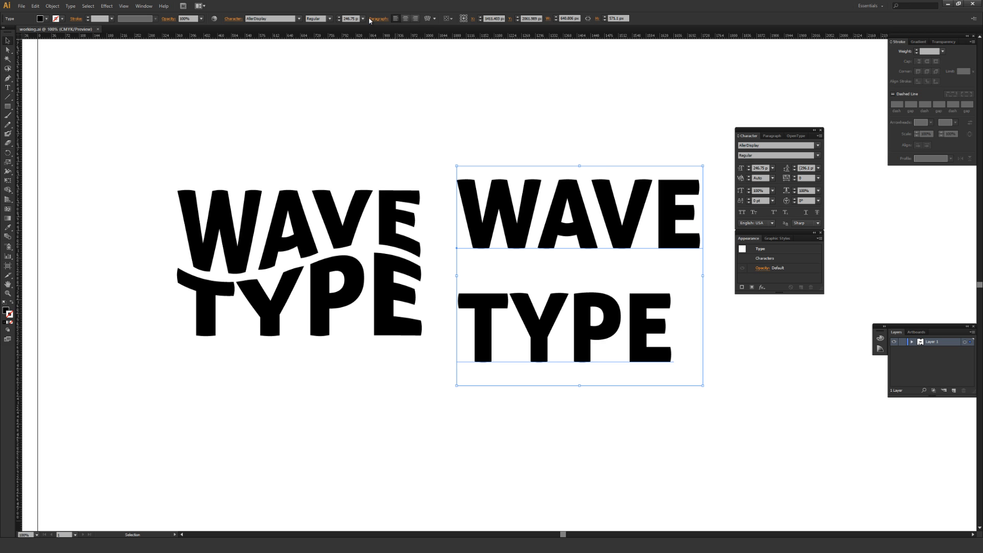
left_click(406, 21)
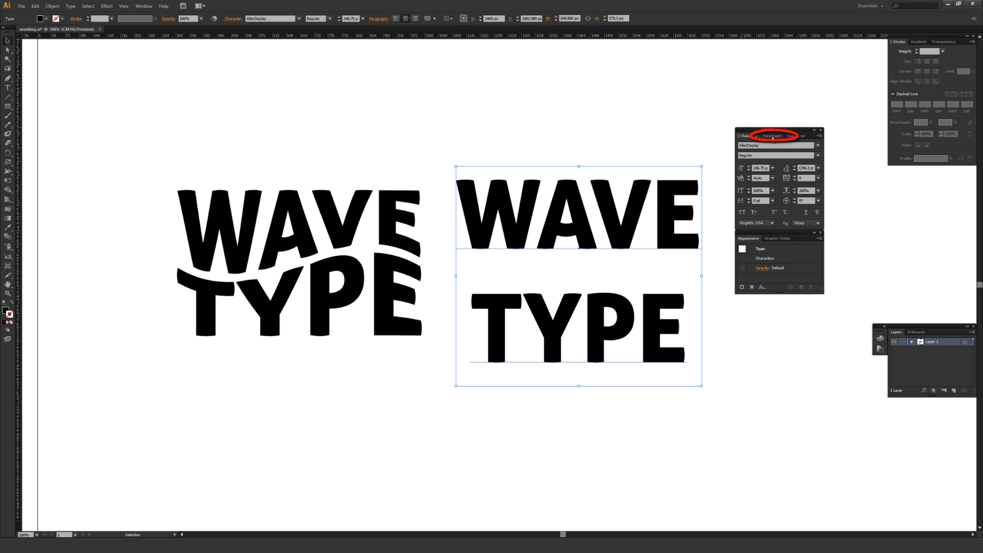
left_click(767, 136)
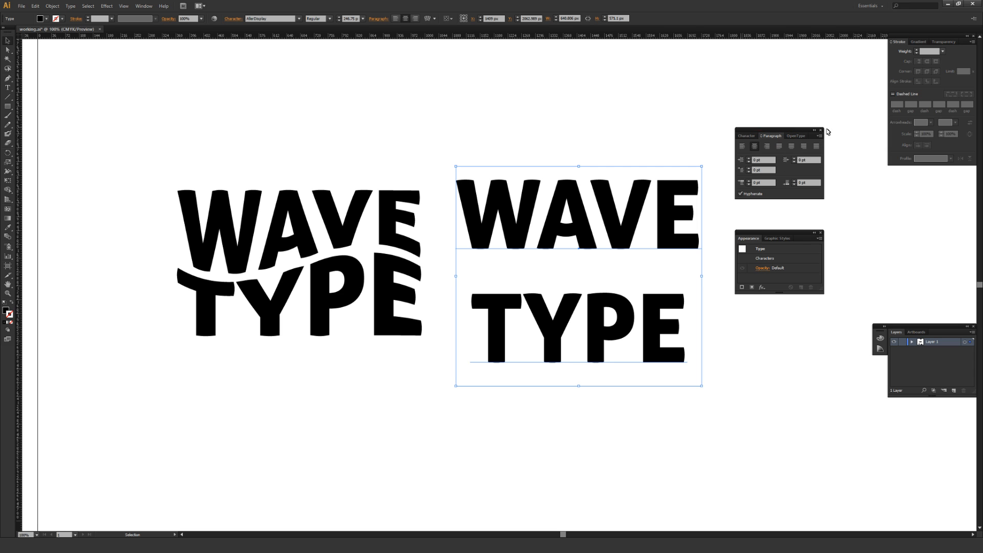
left_click(747, 136)
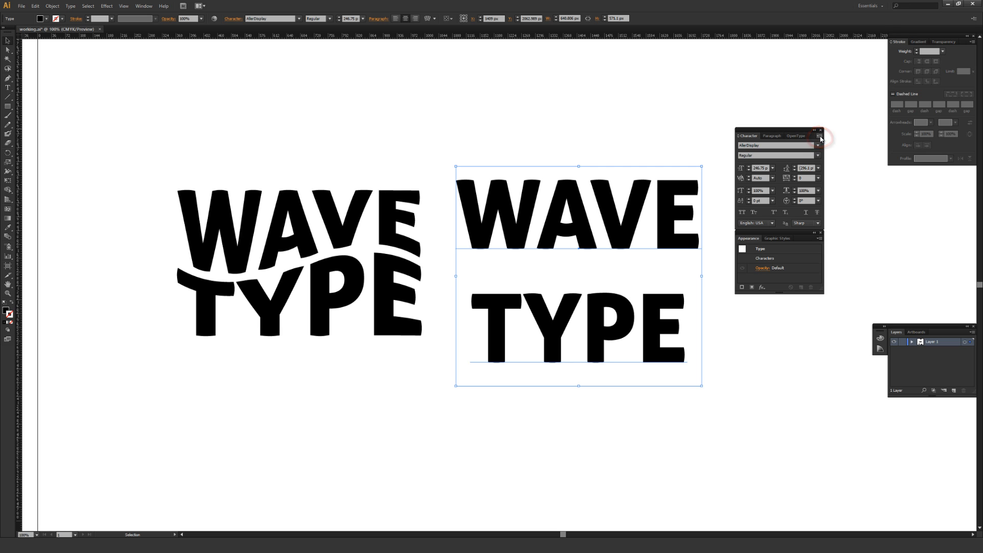
key("ctrl+shift+a")
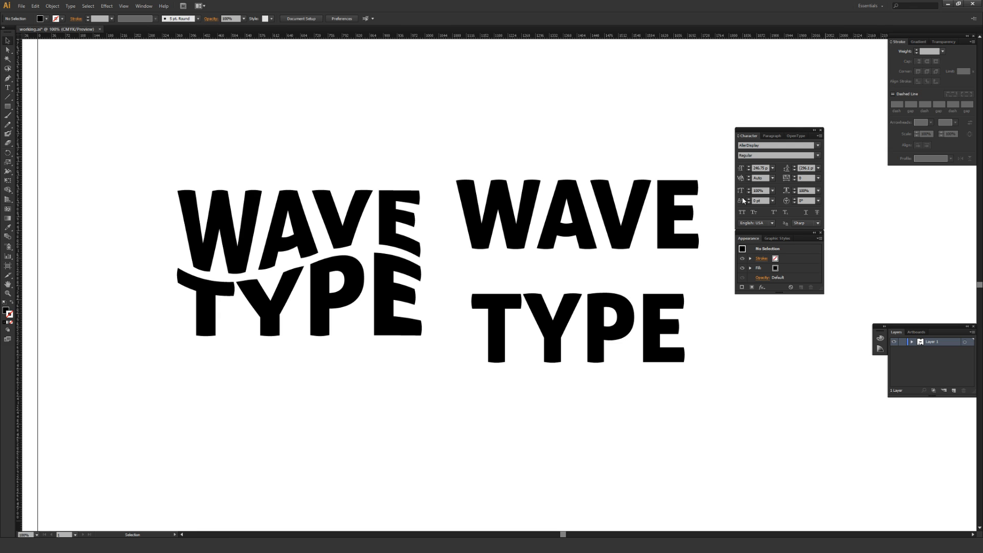
Hide the Character panel's extra options and show them again
left_click(819, 136)
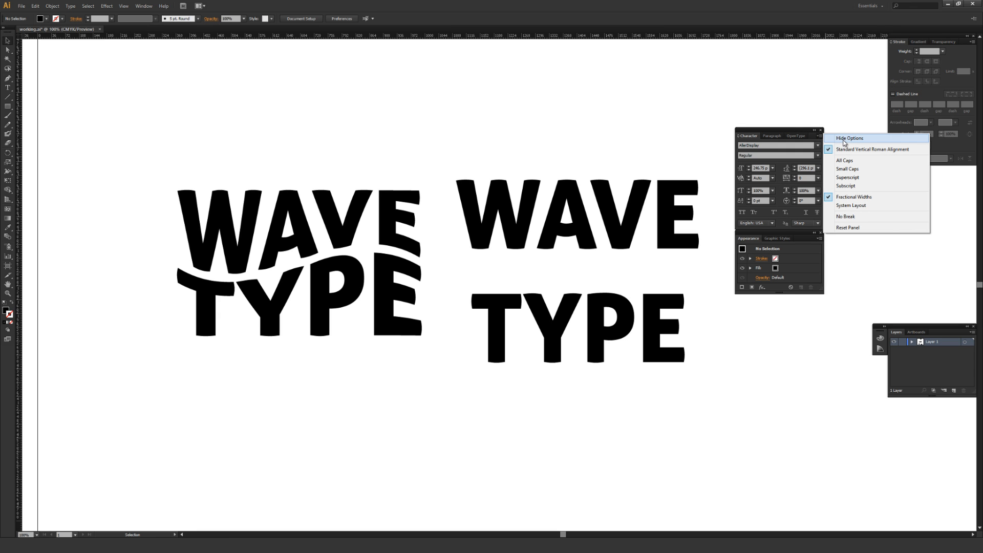
left_click(843, 139)
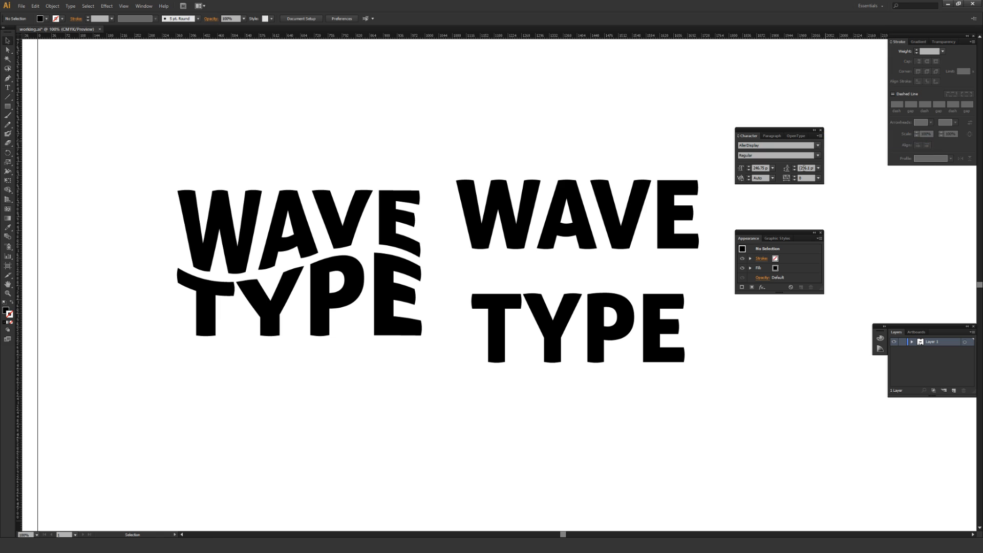
left_click(820, 137)
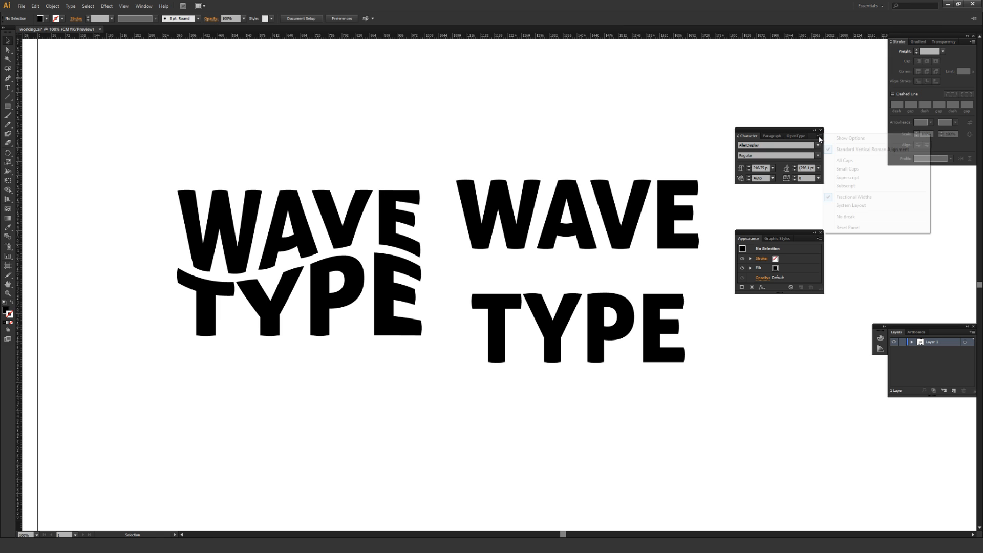
left_click(849, 139)
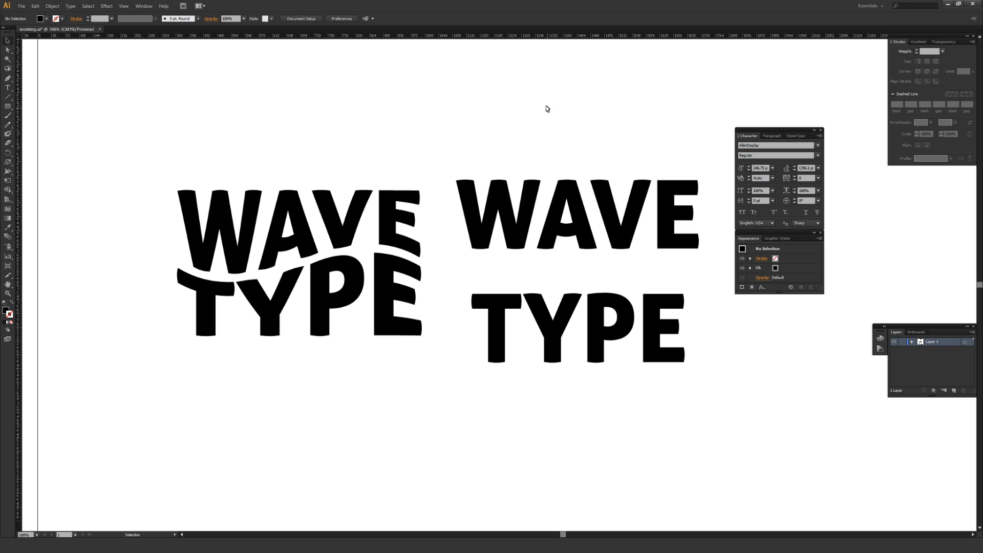
Reduce the unwarped text's leading to 201 pt and move the text slightly down, level with the warped sample
left_click(594, 361)
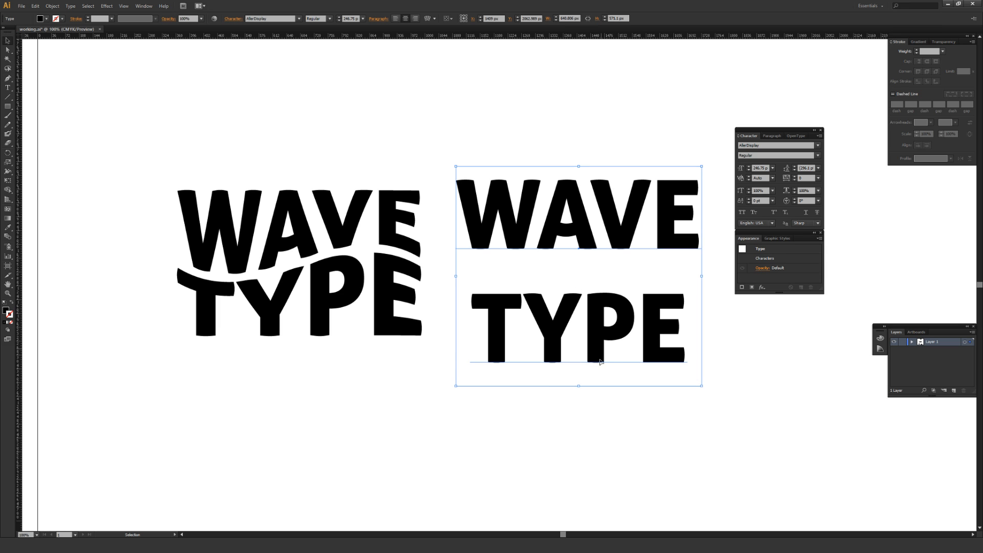
left_click(794, 171)
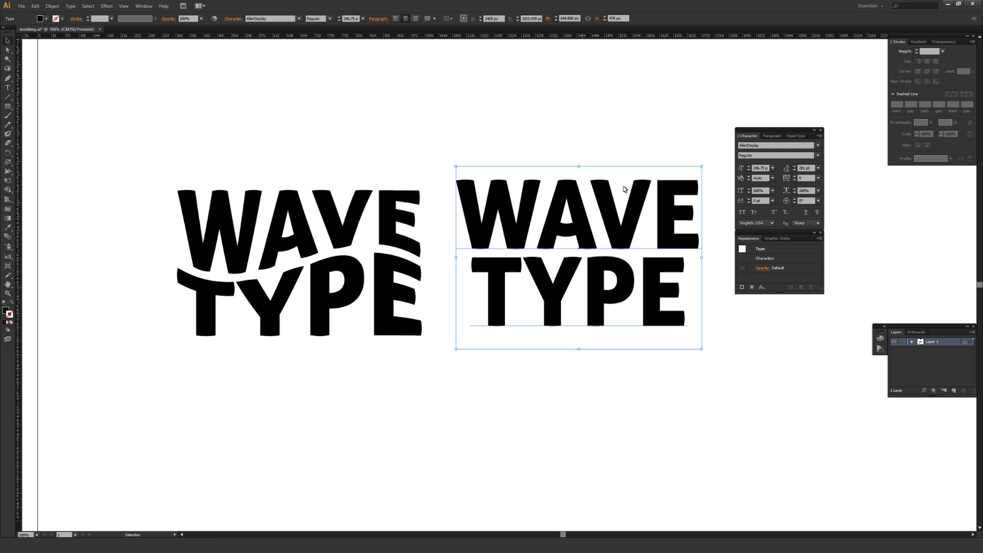
left_click(615, 101)
left_click_drag(623, 278, 625, 291)
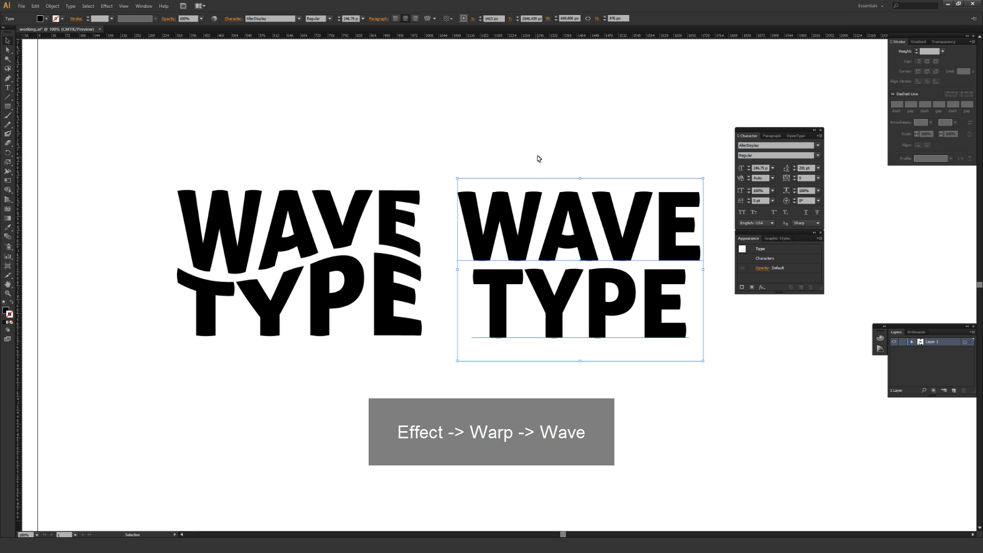
Start a Wave warp effect on the selected WAVE TYPE text with preview turned on, keeping the text unobstructed
left_click(110, 8)
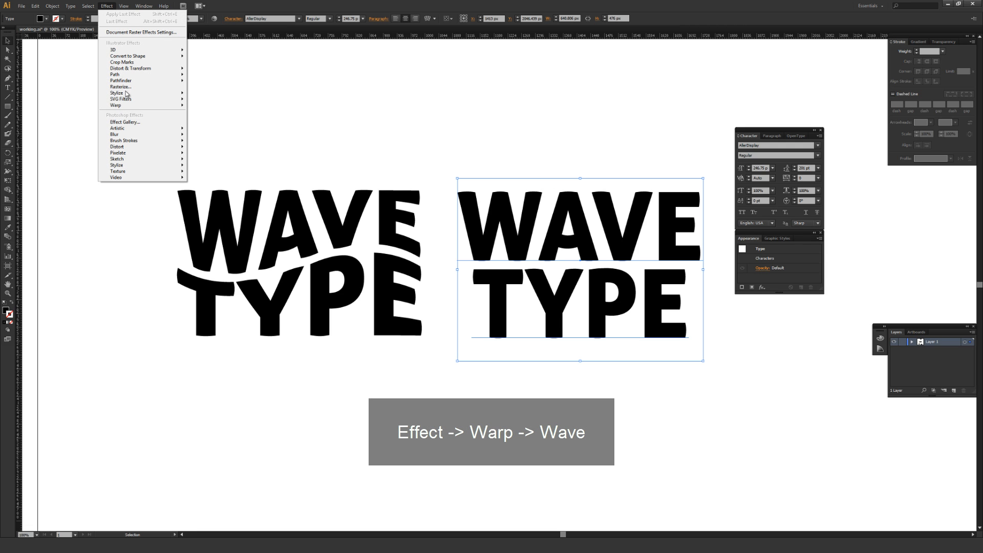
mouse_move(139, 108)
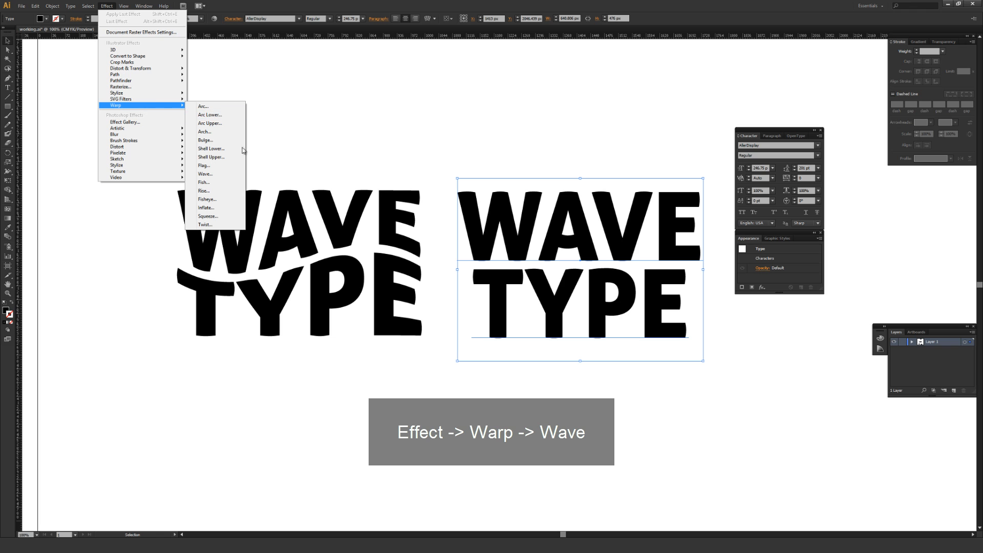
left_click(232, 173)
left_click_drag(637, 157, 652, 61)
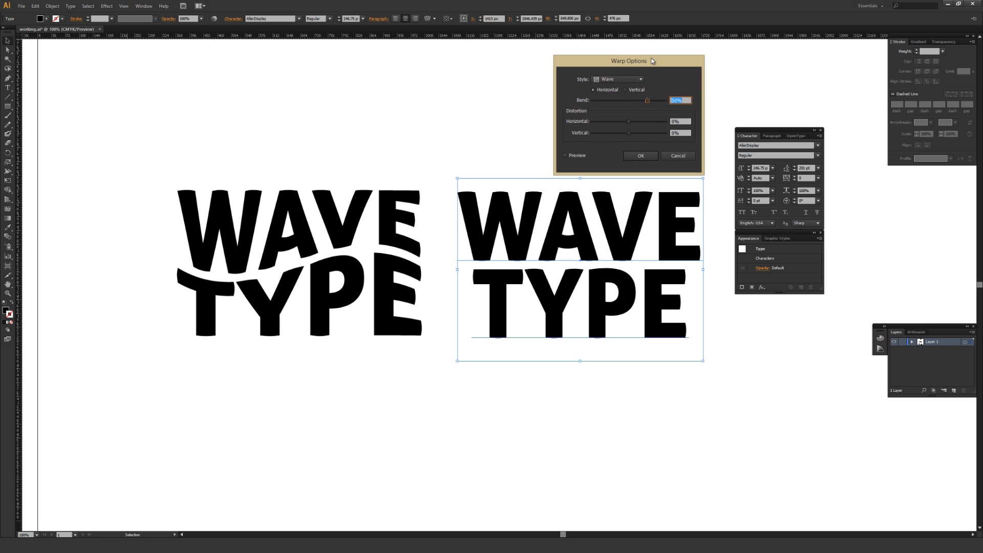
left_click(565, 156)
left_click_drag(631, 54, 593, 41)
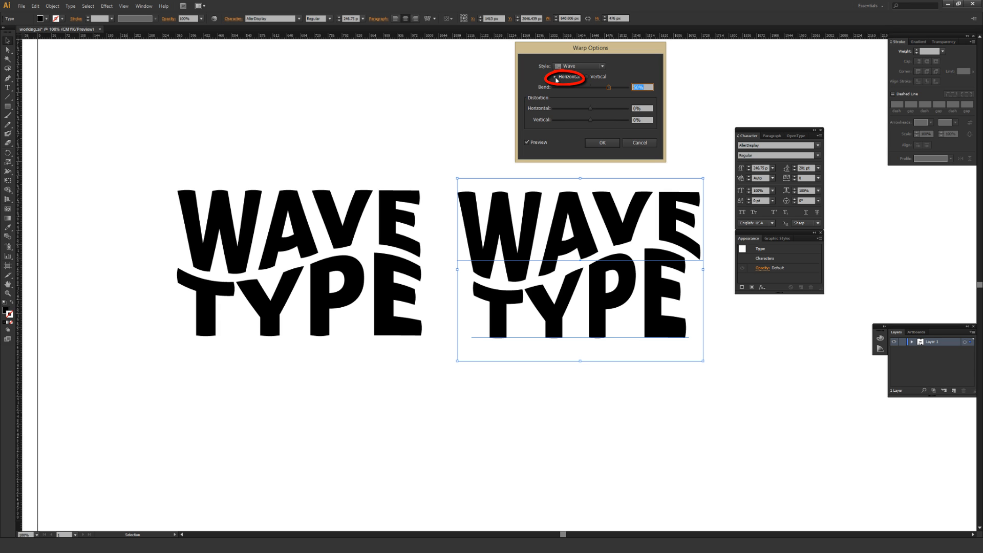
Try the Wave warp in vertical orientation with a 30% bend, and return it to horizontal
left_click(589, 77)
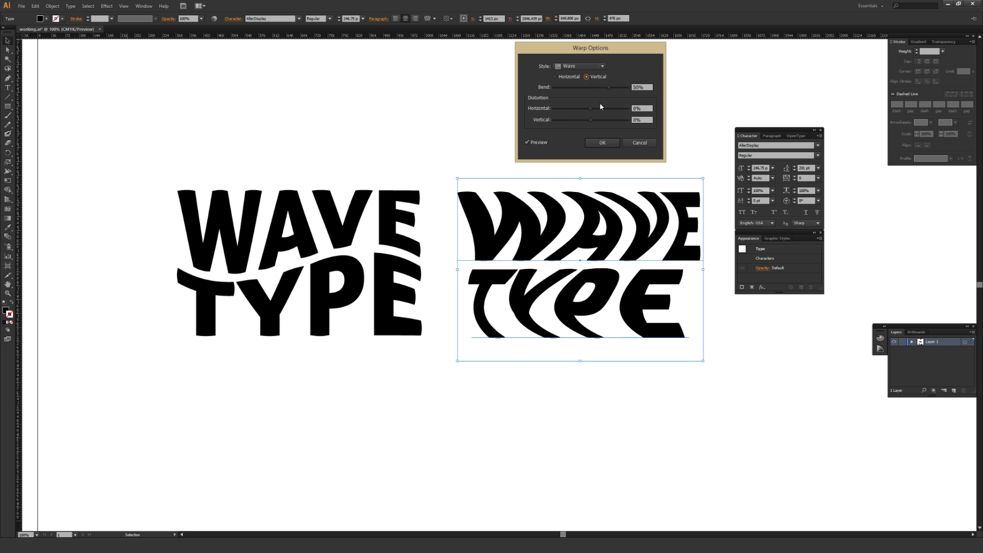
left_click(603, 87)
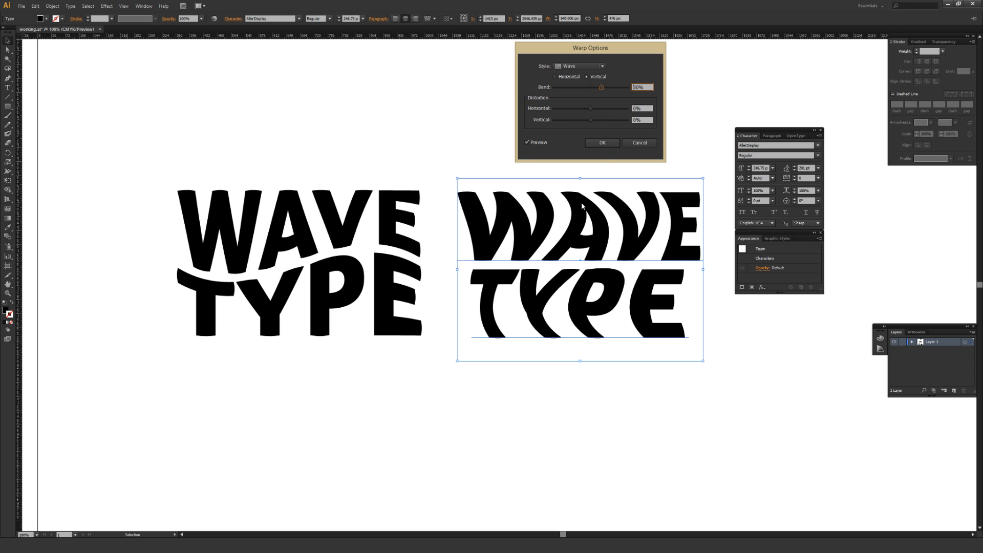
left_click(555, 77)
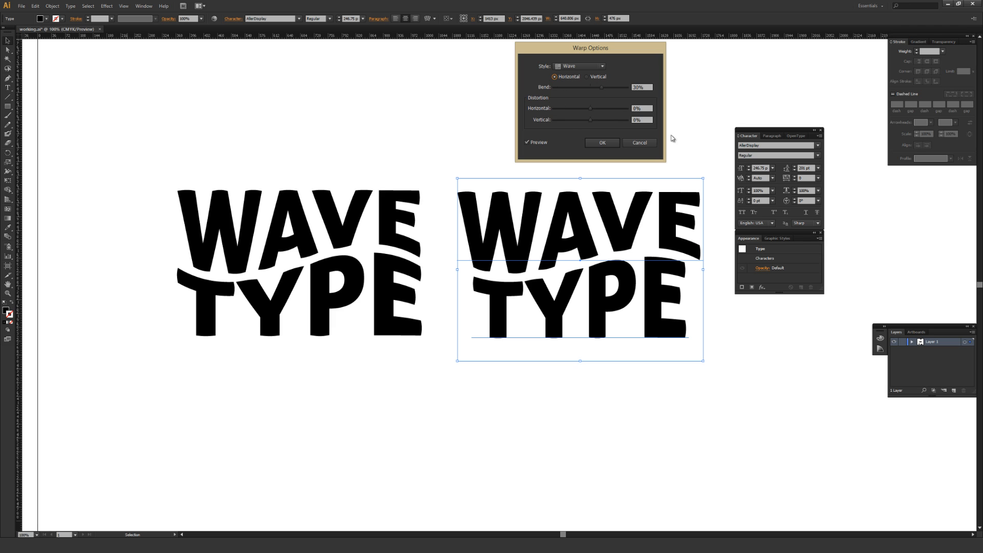
Set the horizontal Wave warp's bend to 35% and apply the effect
double_click(638, 87)
type("35")
left_click(649, 109)
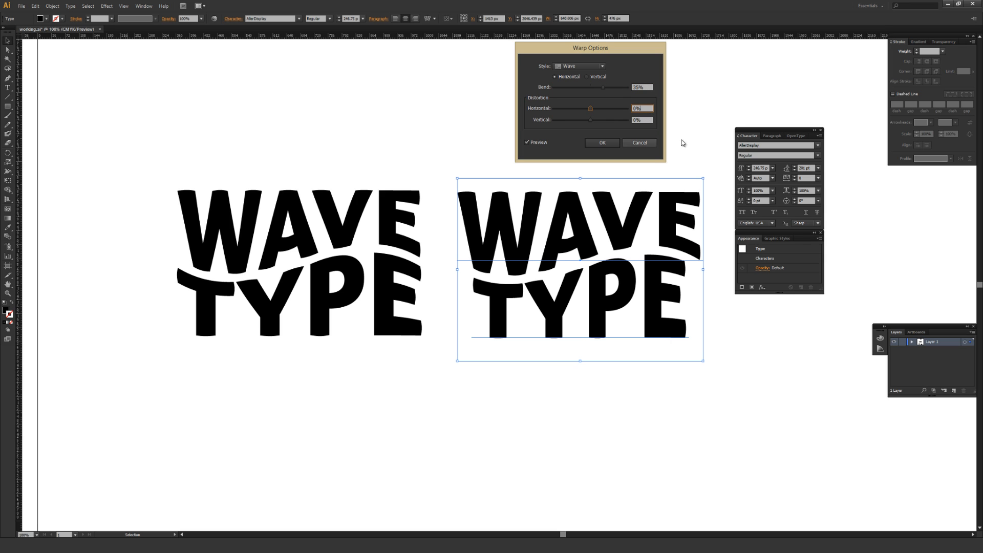
left_click(603, 144)
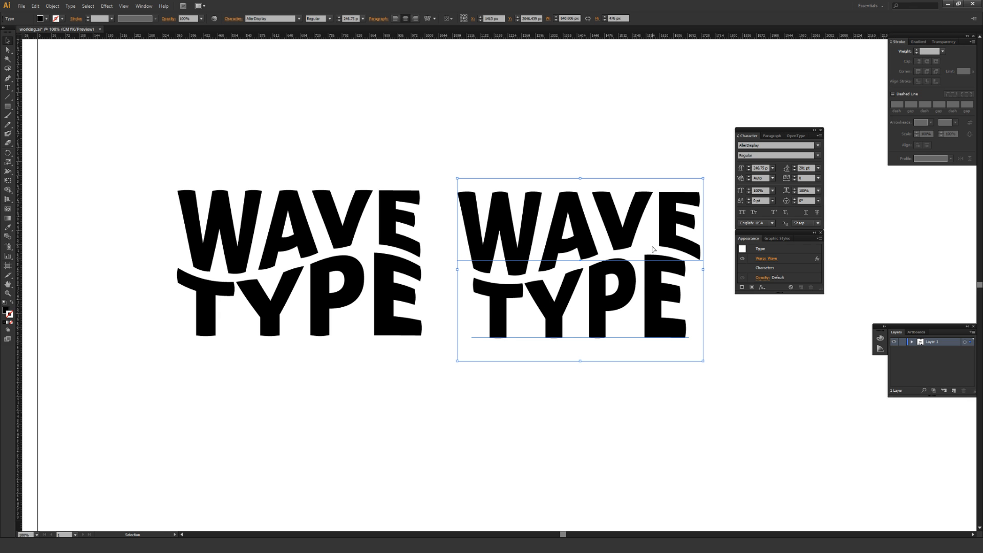
Set the tracking of the word TYPE in the newly warped text to 100, and fine-tune it to 107
key("t")
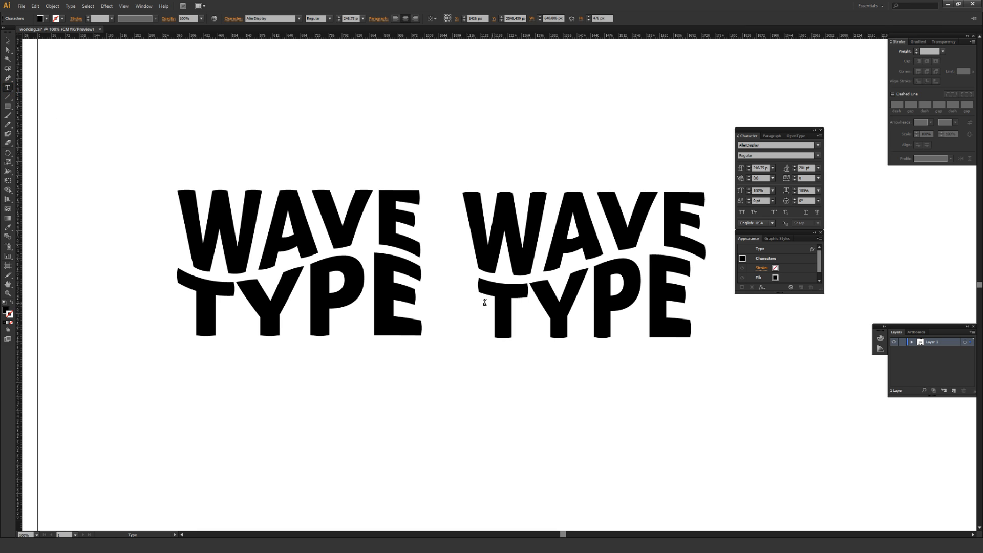
left_click_drag(473, 302, 717, 307)
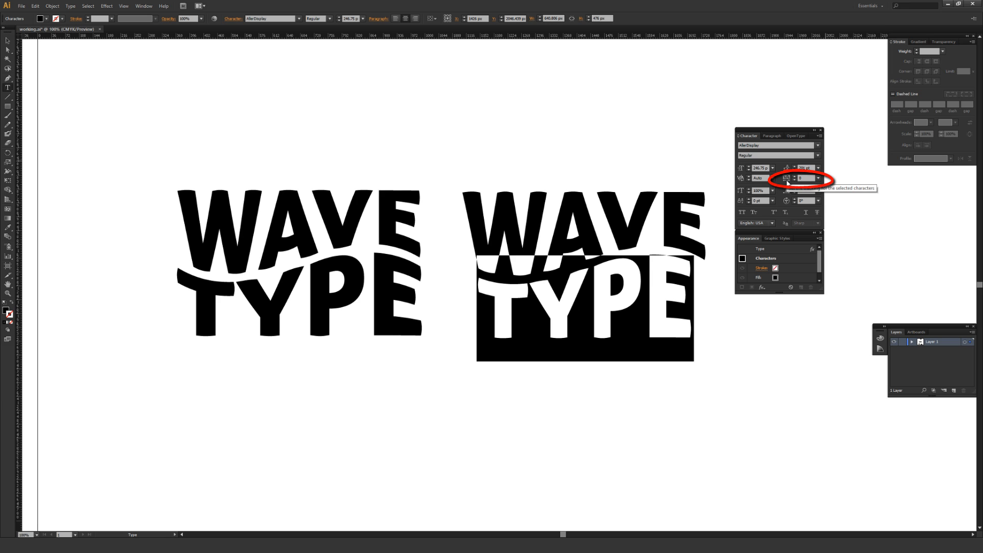
left_click(818, 178)
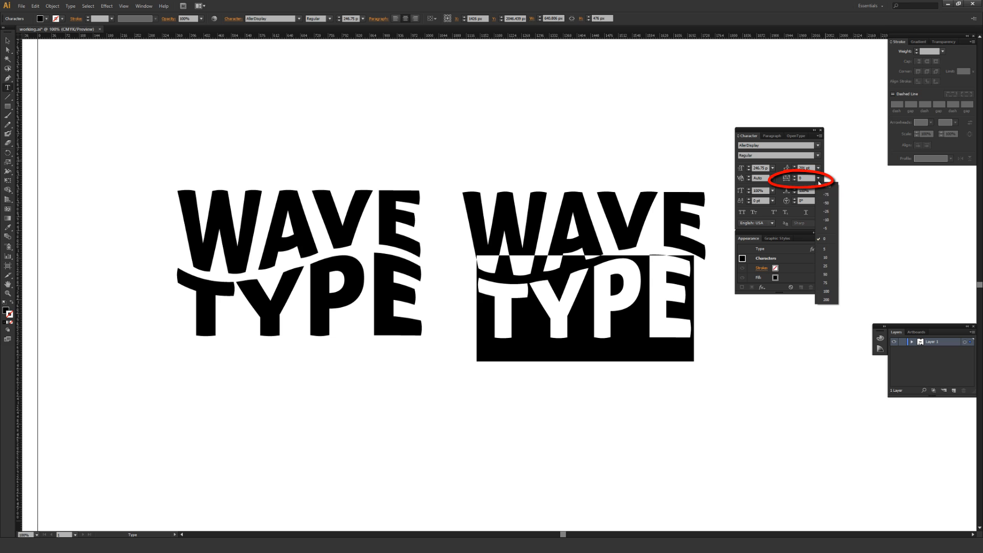
left_click(827, 291)
left_click(692, 290)
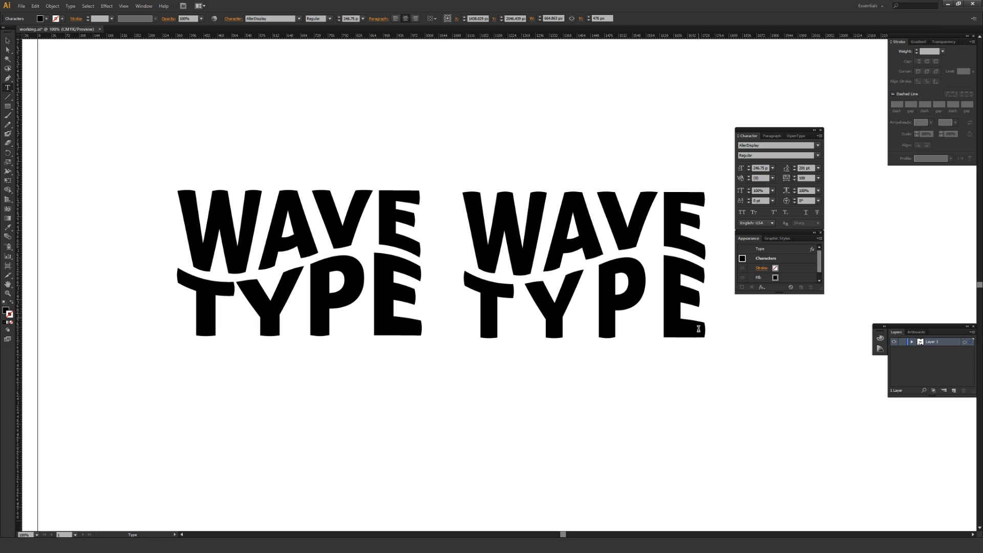
double_click(472, 306)
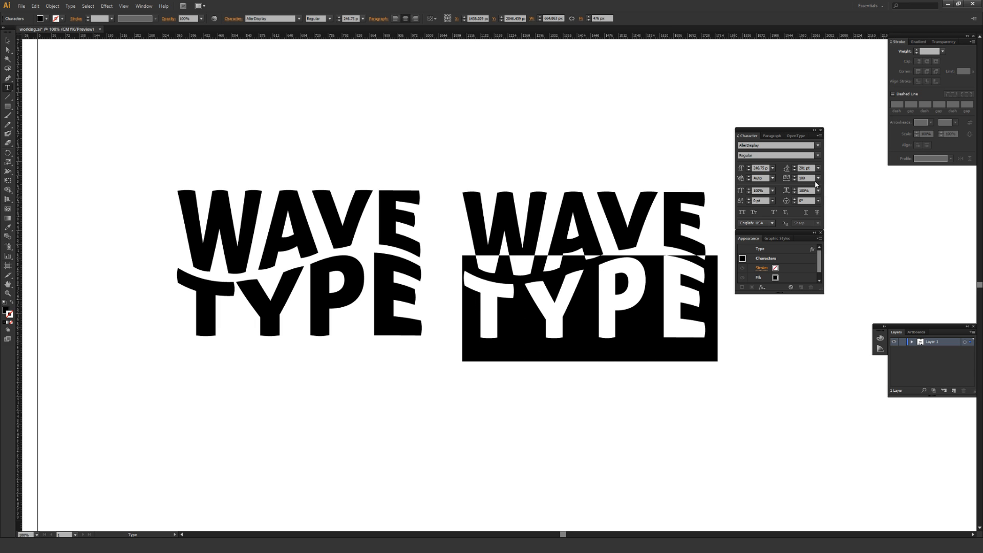
left_click(794, 177)
left_click(701, 184)
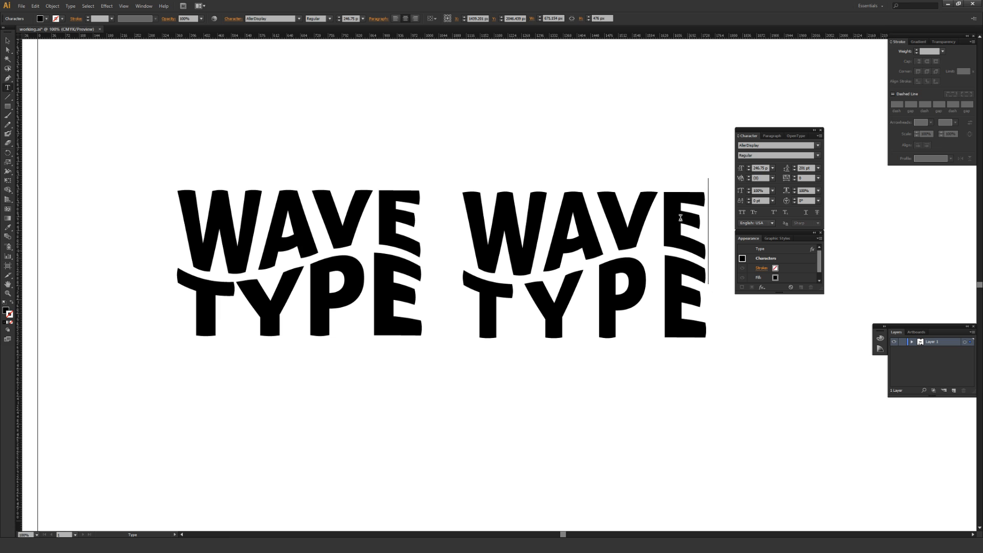
Reset the tracking of the word TYPE to 0
left_click_drag(689, 263, 466, 312)
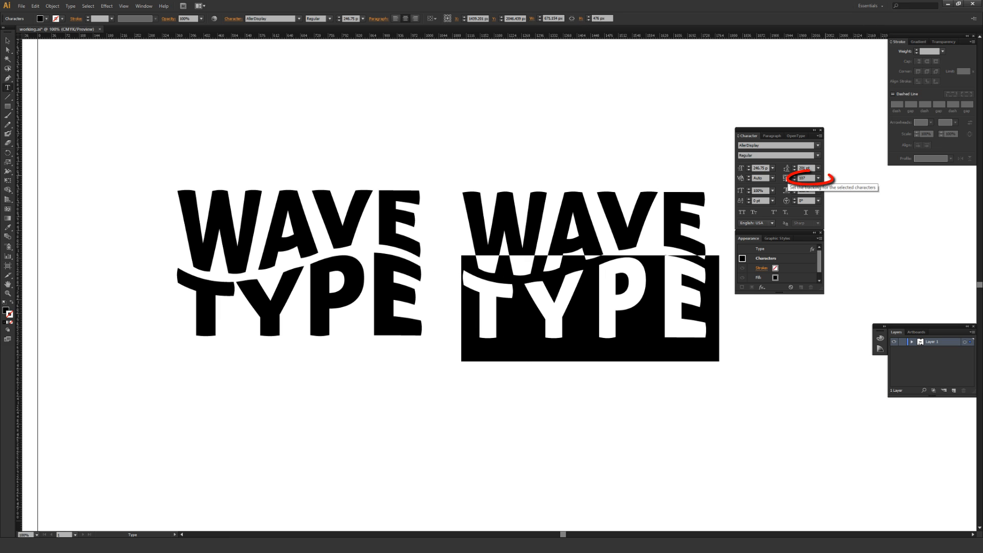
left_click(818, 178)
left_click(825, 246)
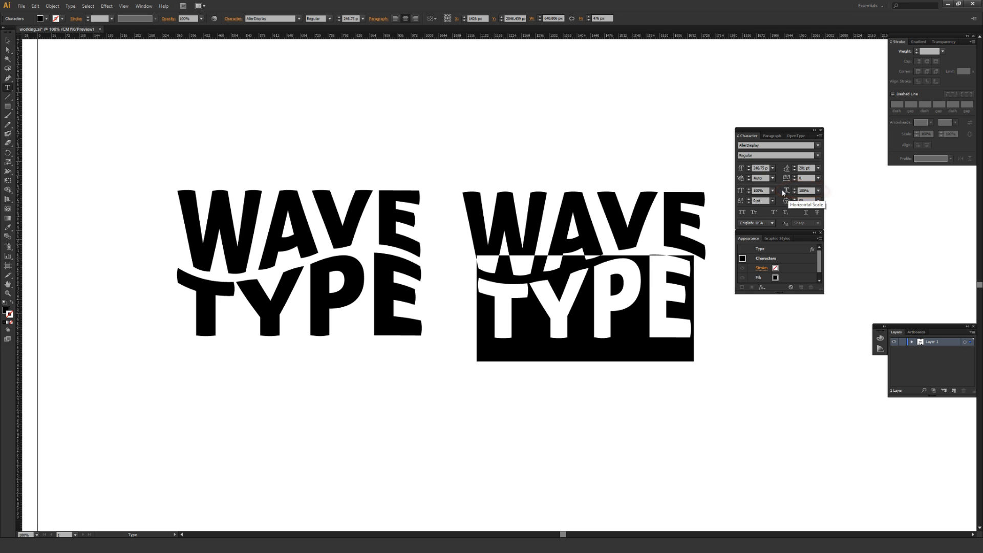
Increase the horizontal scale of the word TYPE to 114% to match WAVE's width, and reselect the word
left_click(795, 189)
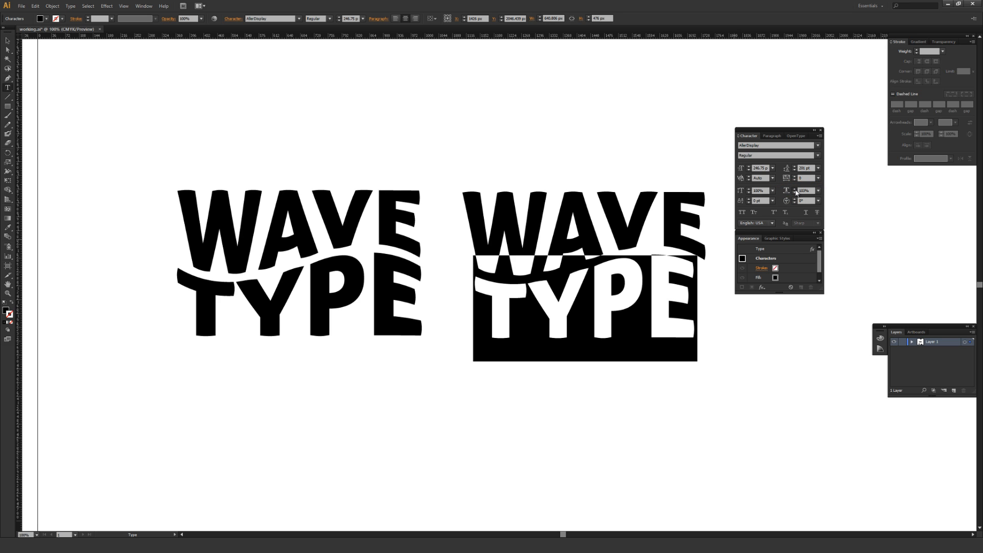
left_click(700, 223)
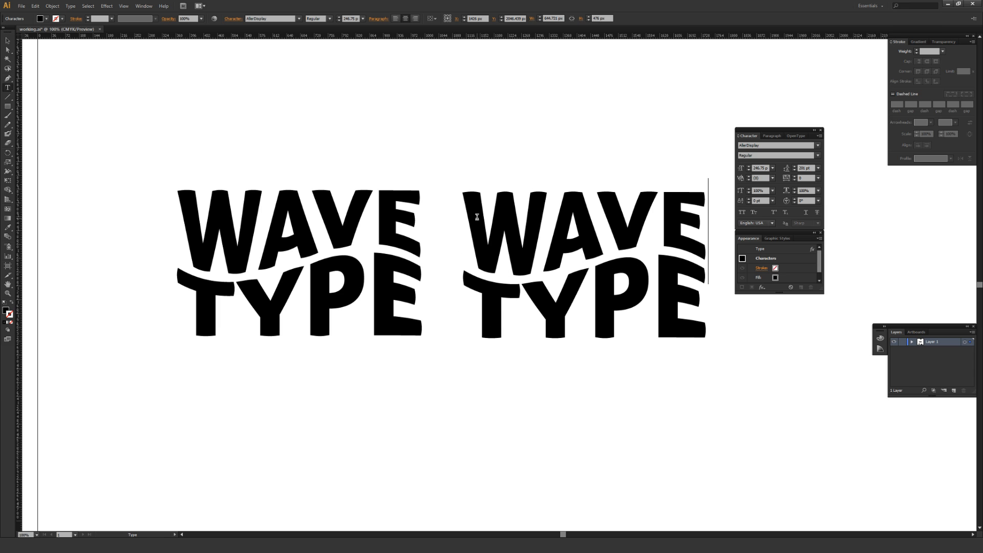
left_click(706, 304)
double_click(708, 304)
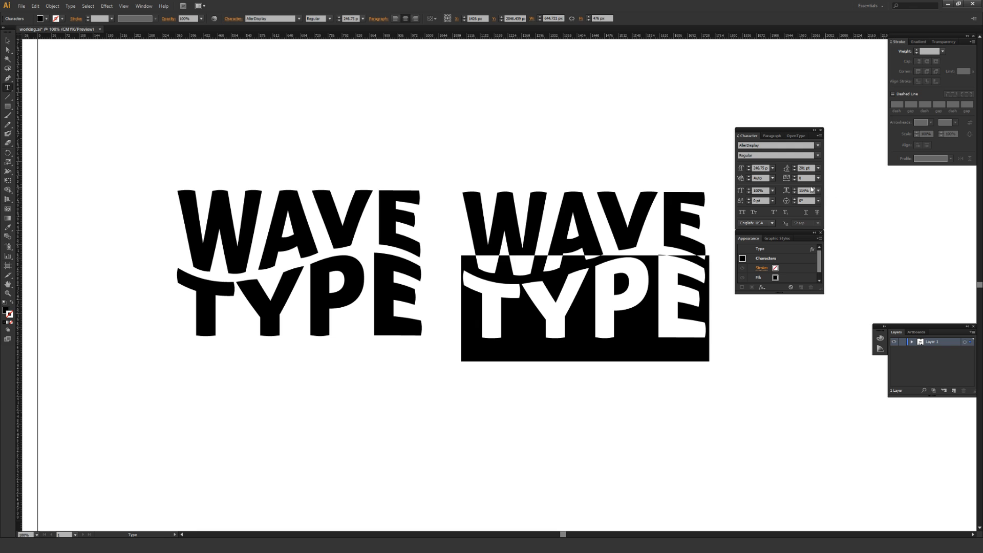
Reselect the word TYPE to compare its width with WAVE, and leave text editing
left_click(706, 214)
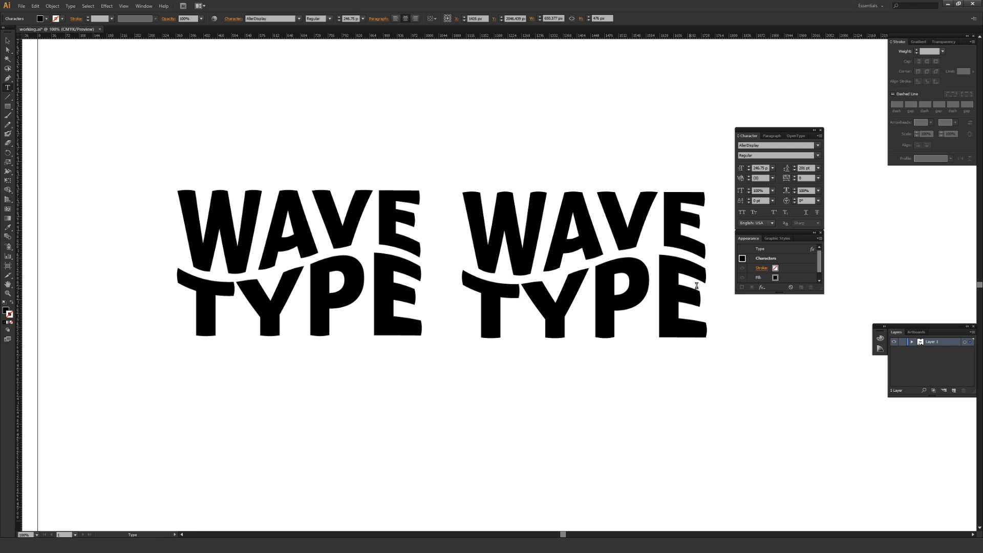
left_click_drag(696, 286, 515, 294)
key("Escape")
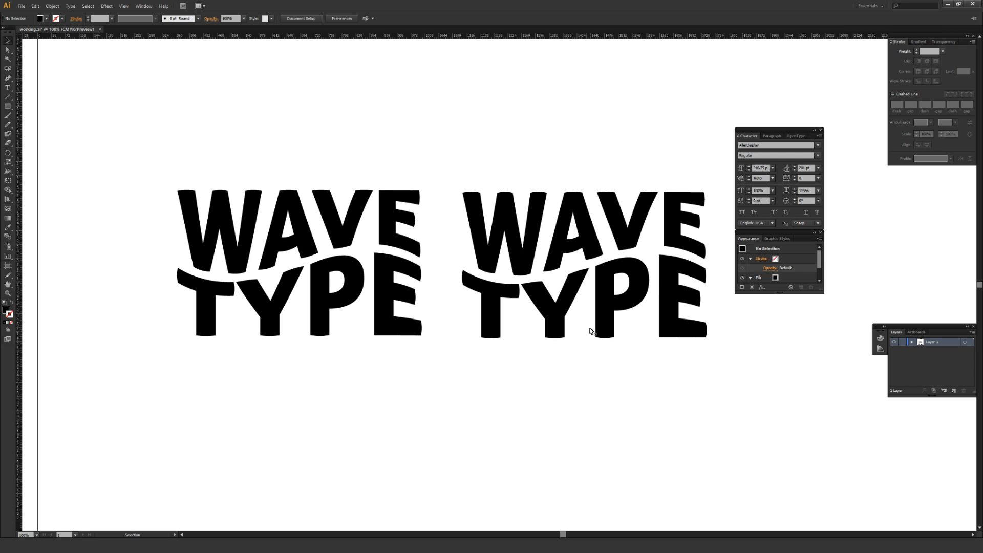
Set the tracking of the letter T in the second lettering's word TYPE to 25
key("t")
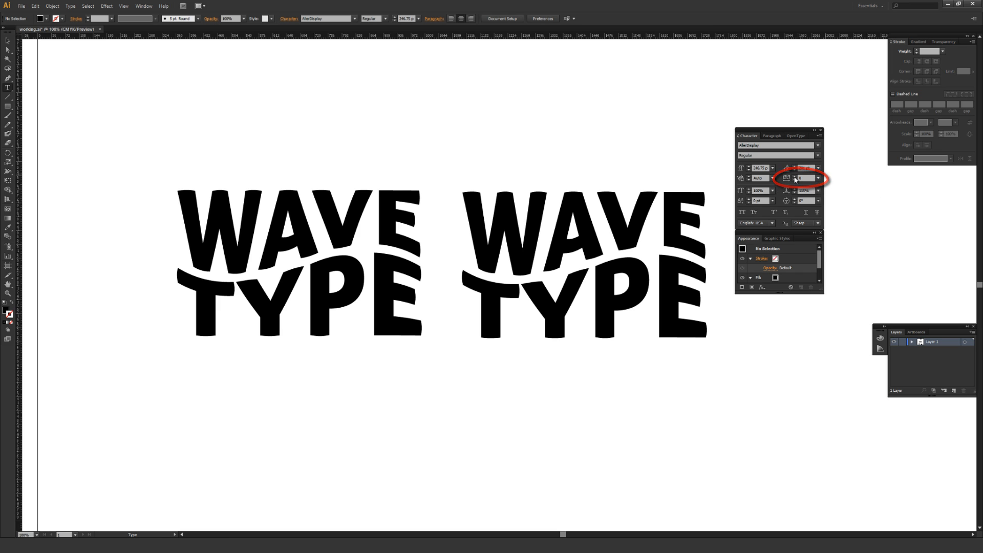
left_click_drag(503, 306, 522, 302)
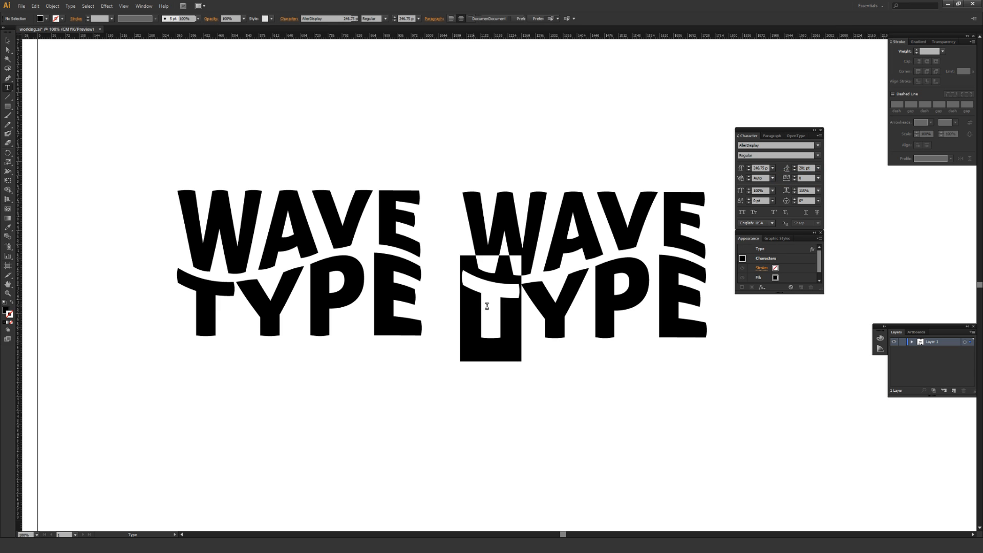
left_click(817, 179)
left_click(824, 266)
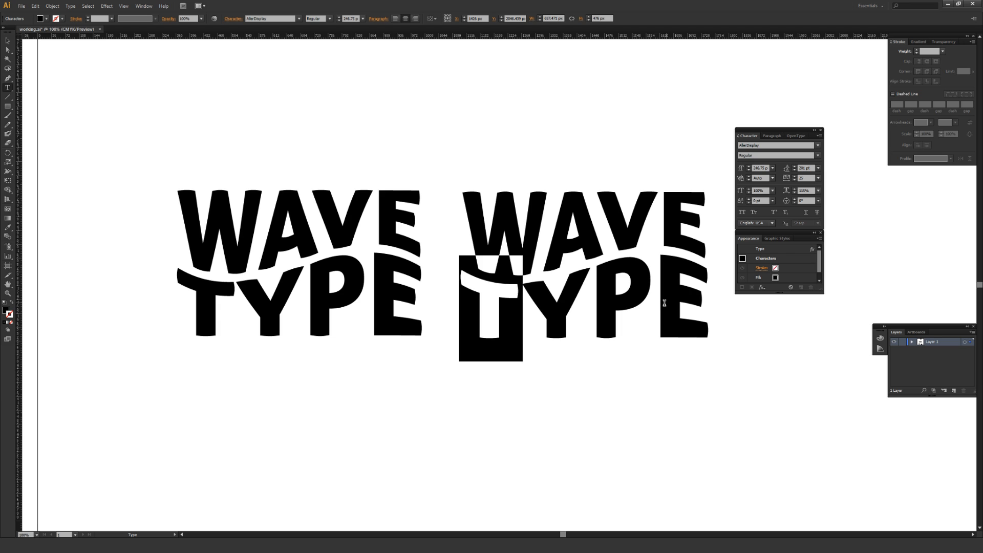
Set the tracking of the letter P in TYPE to -25, and tighten it slightly further
left_click(657, 310)
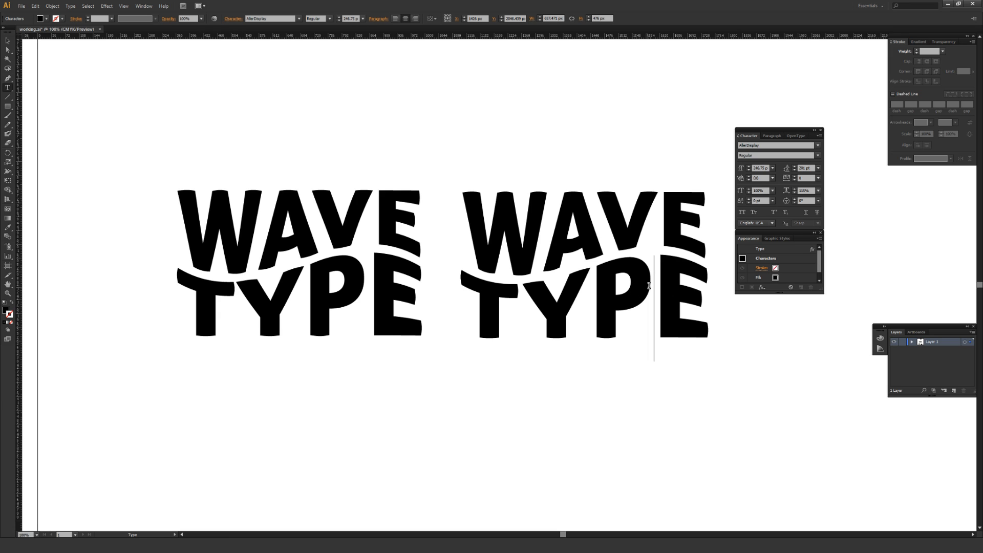
key("shift+Left")
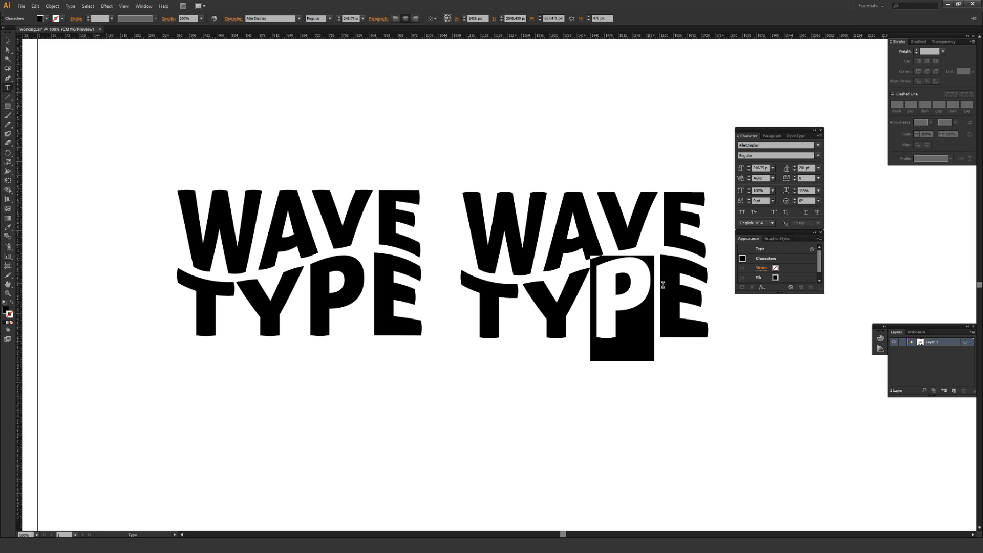
left_click(818, 178)
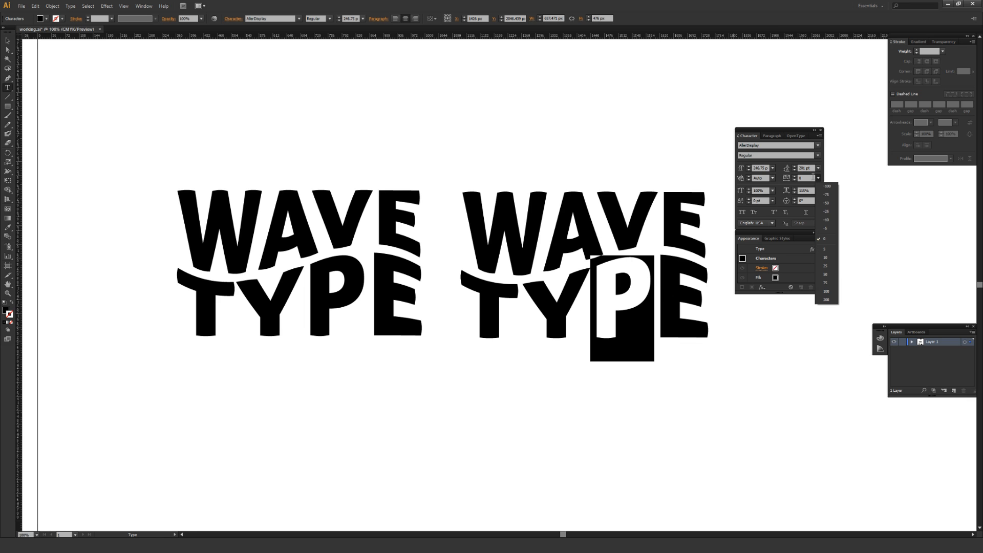
left_click(826, 215)
key("Right")
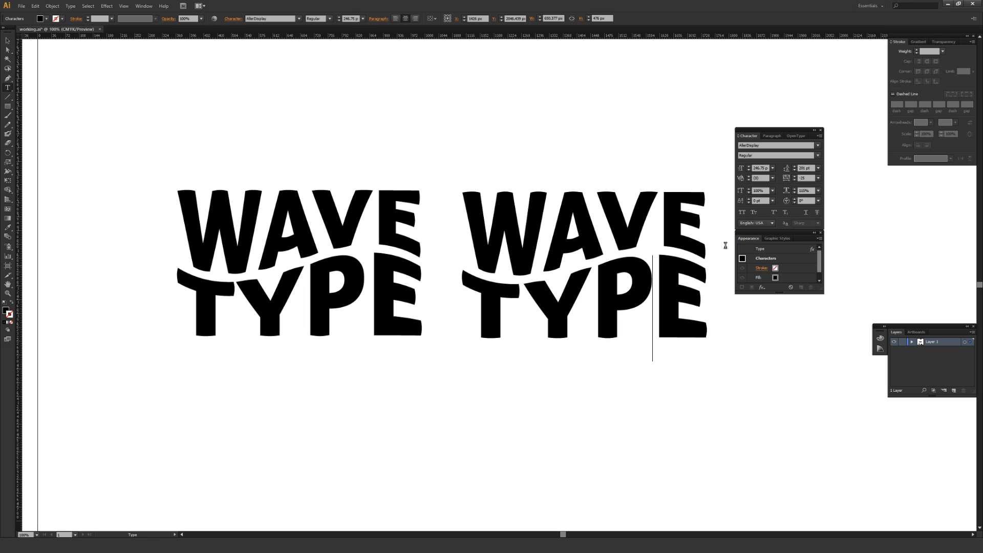
key("shift+Left")
left_click(801, 178)
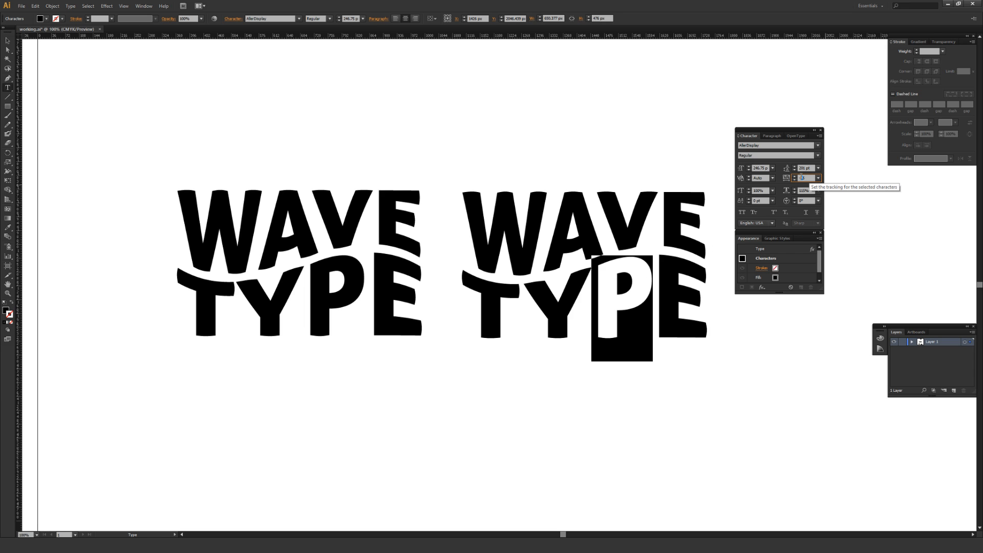
left_click(706, 285)
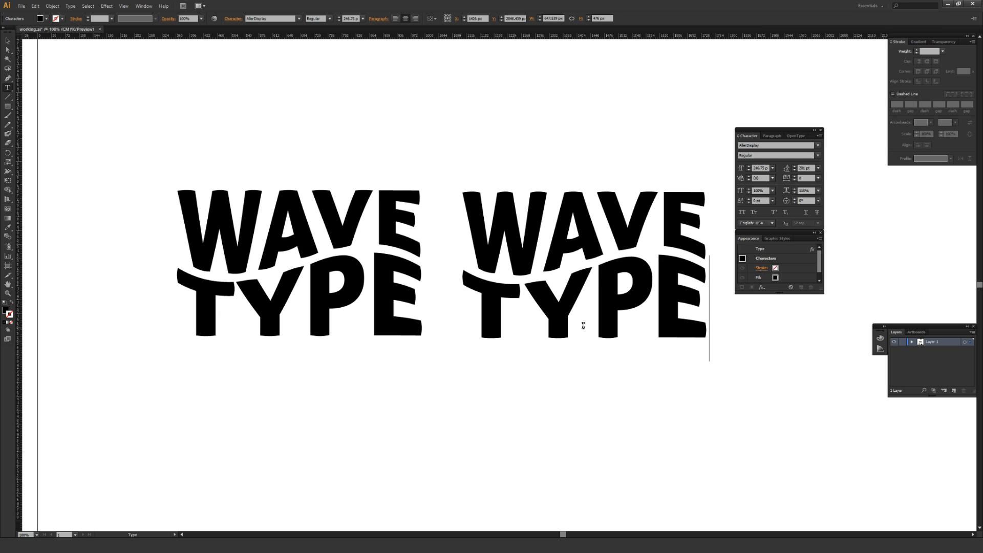
Set the tracking of the letter Y in TYPE to -10, and deselect the text
left_click(579, 298)
key("shift+Left")
left_click(818, 178)
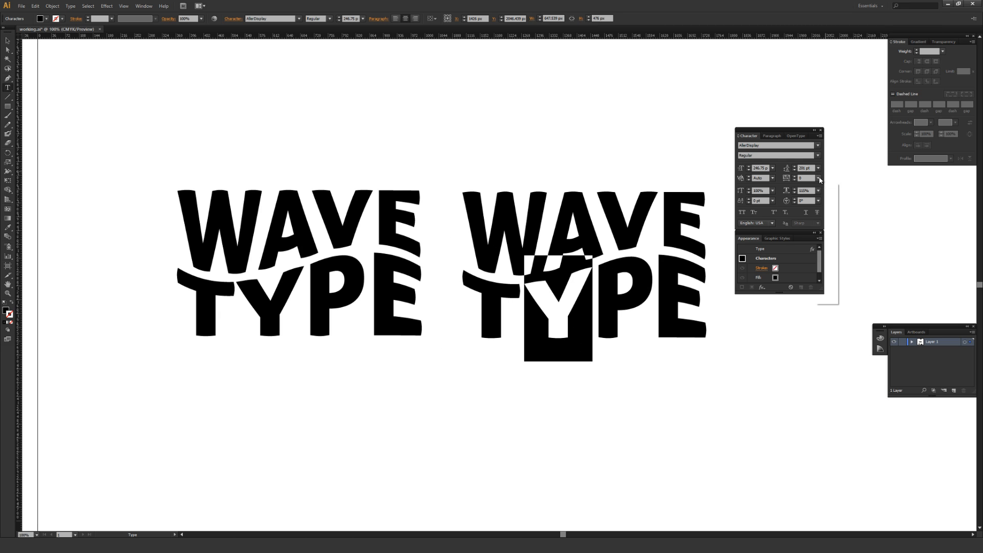
left_click(816, 222)
left_click(710, 263)
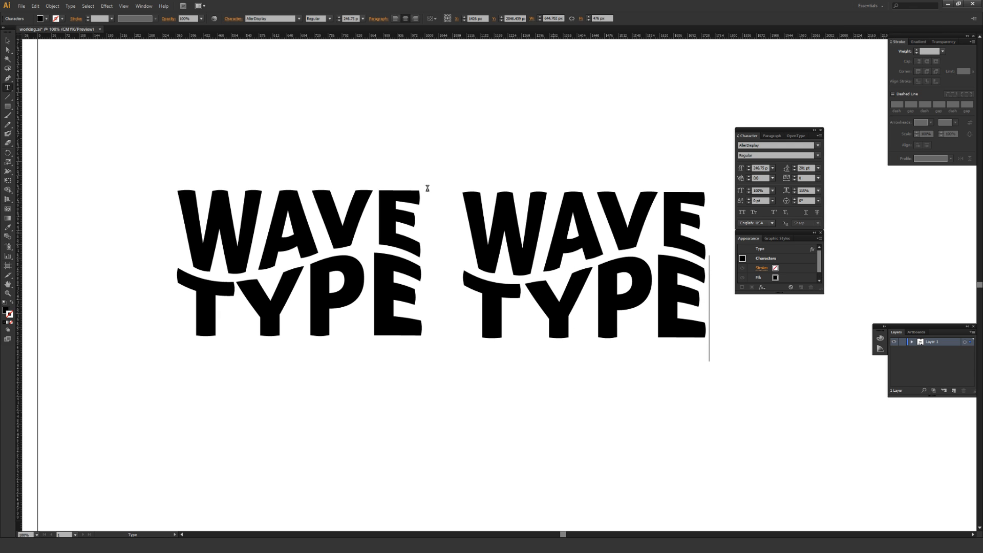
key("Escape")
left_click(381, 119)
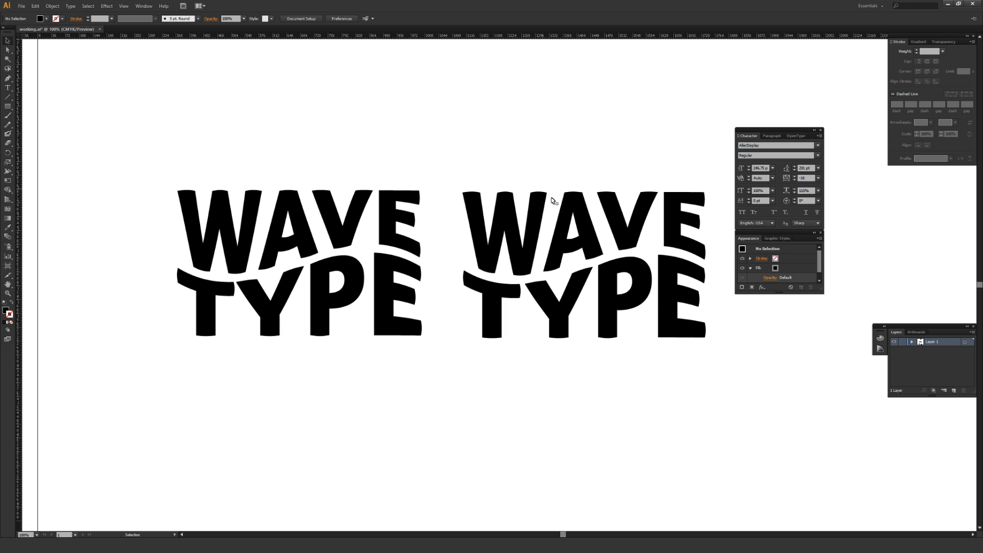
Hide the Wave warp effect on the second lettering to view the unwarped text, and show it again
left_click(550, 199)
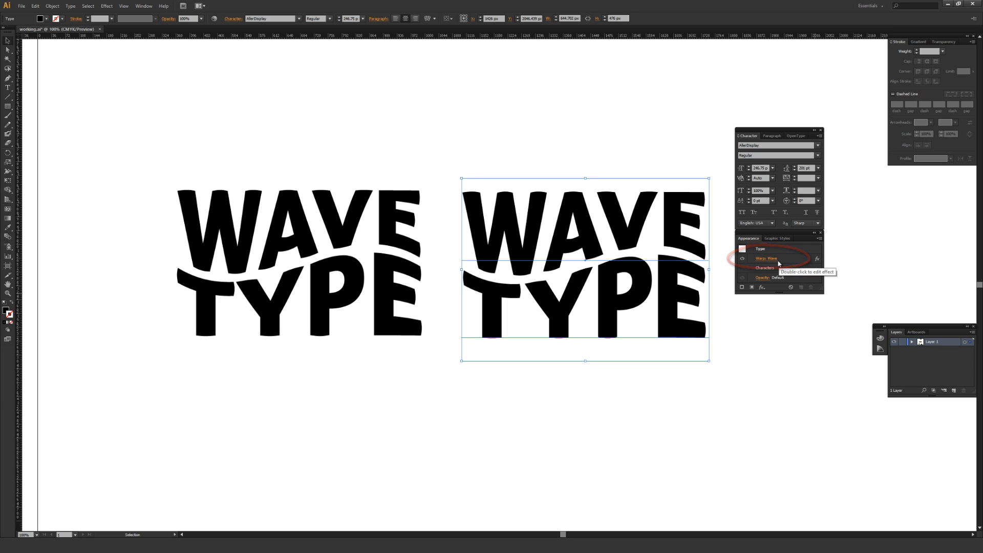
left_click(742, 260)
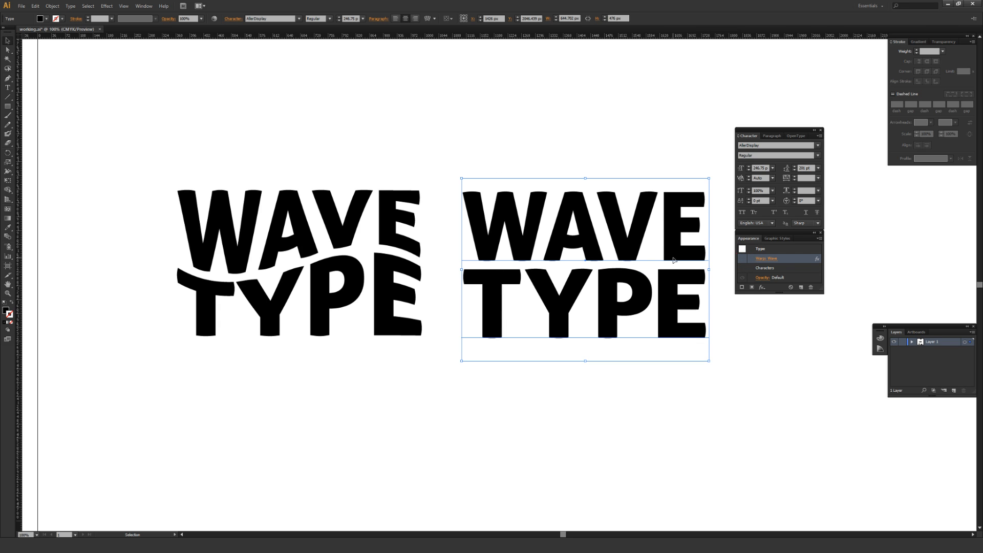
left_click(744, 259)
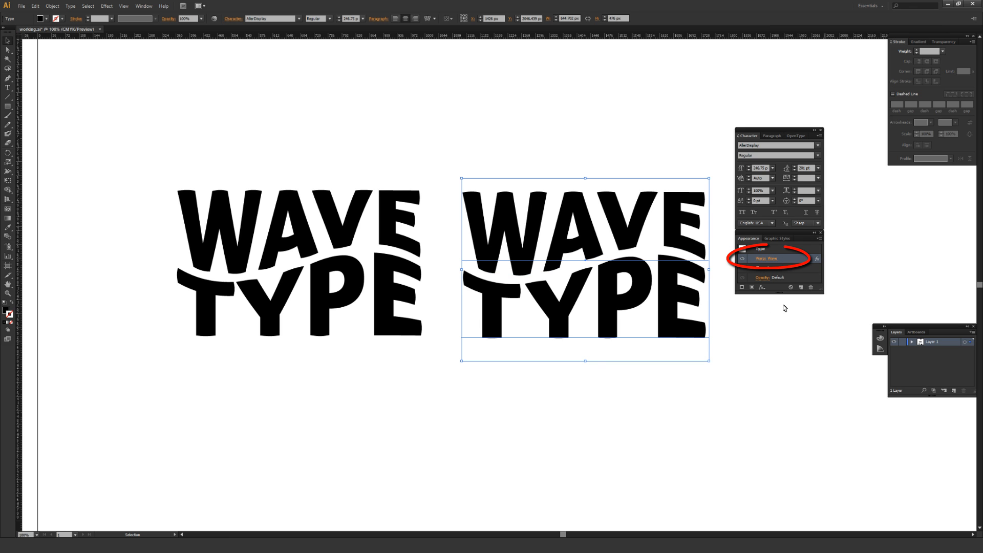
Reopen the applied Wave warp's options, enable the preview and raise the bend to 60%
left_click(766, 259)
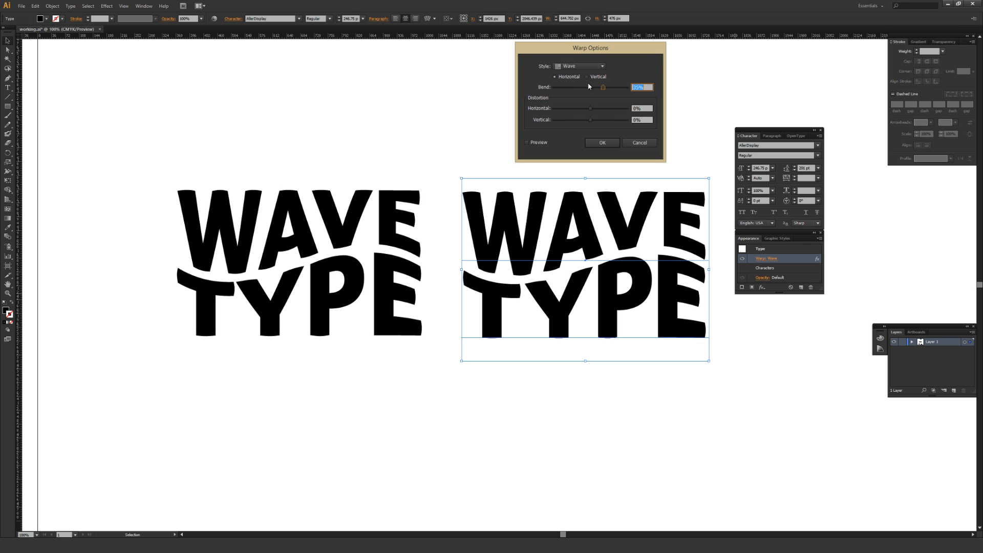
left_click(527, 142)
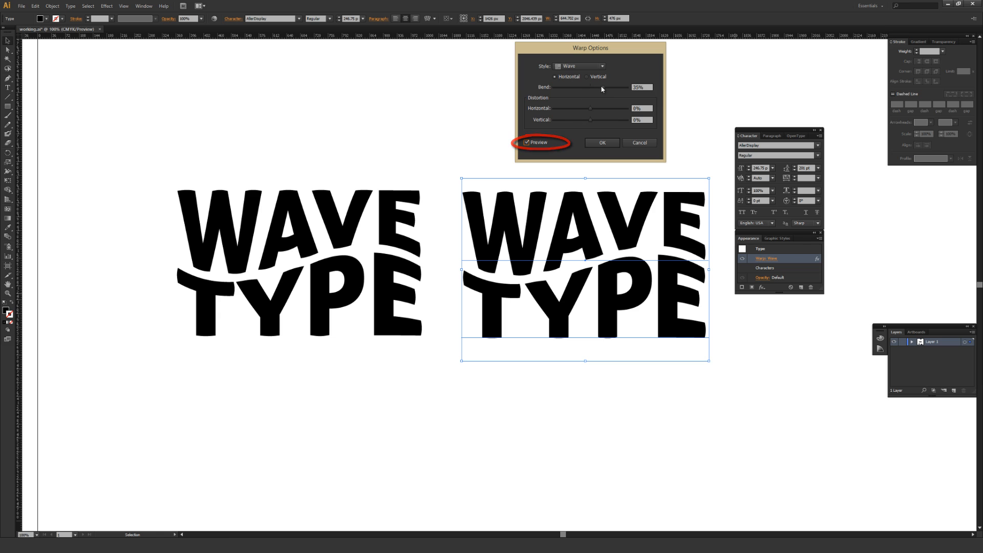
left_click_drag(603, 87, 613, 86)
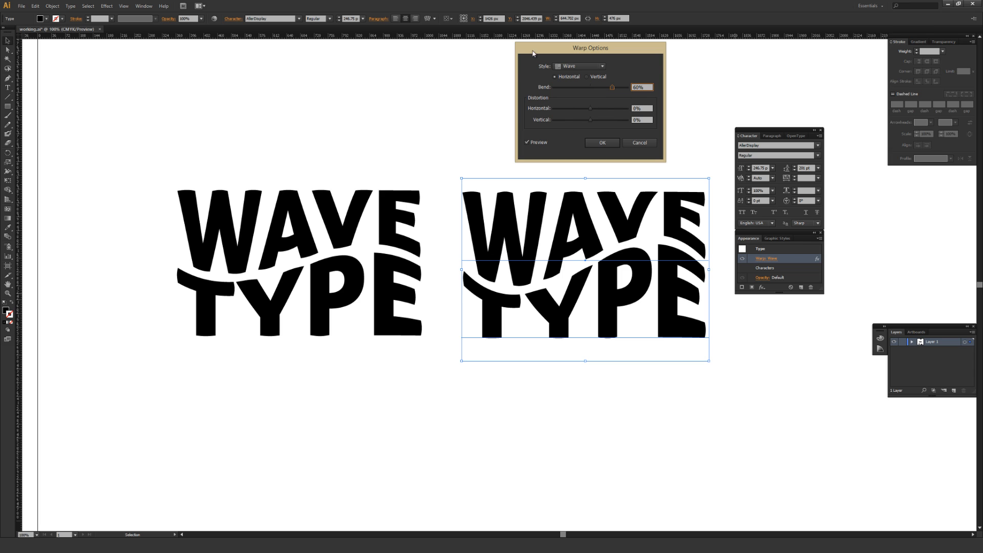
Try horizontal distortions of -15% and 56% on the warp, and reset the horizontal distortion to 0%
left_click_drag(587, 106, 585, 108)
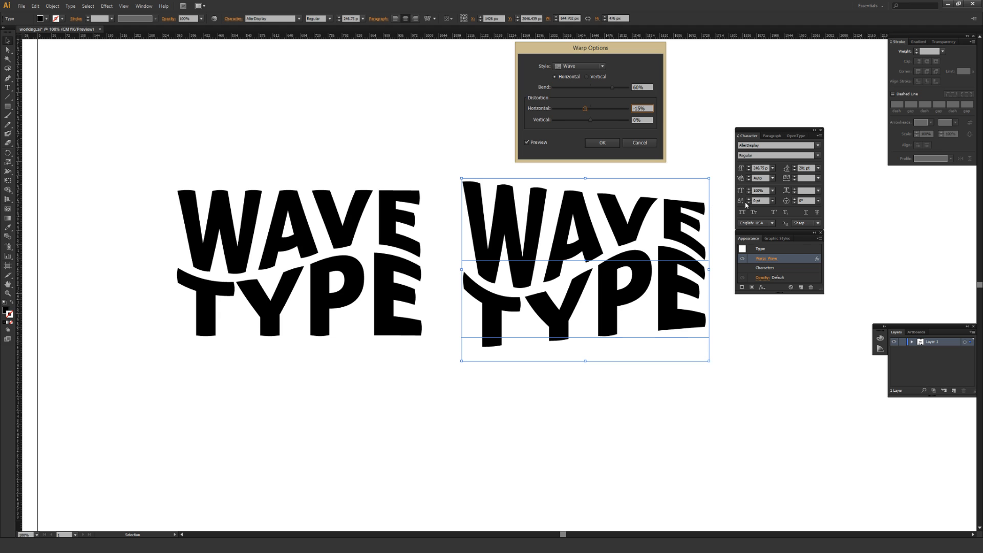
left_click_drag(587, 109, 612, 111)
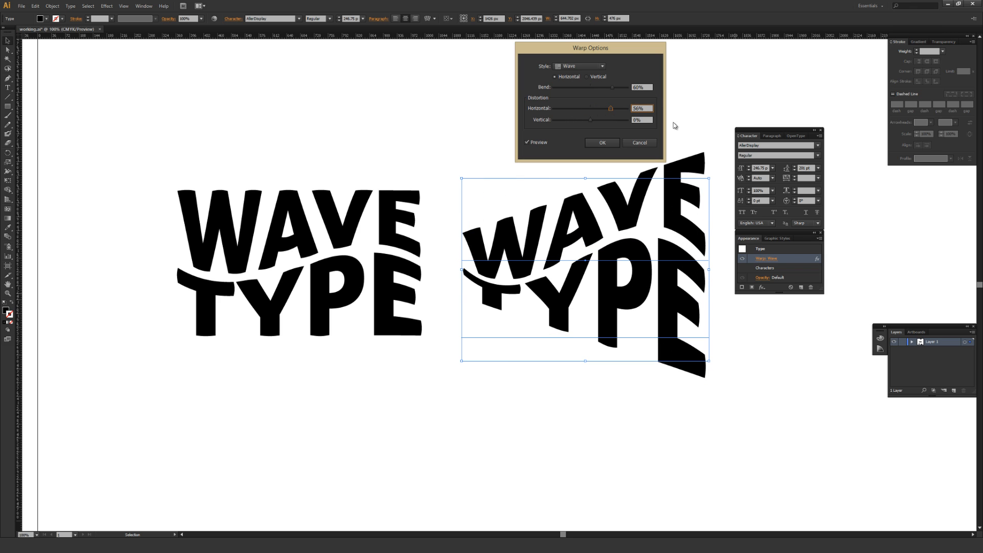
left_click(603, 108)
key("Tab")
Set the warp's vertical distortion to 33% and its bend to 0%, and apply the changes
mouse_move(591, 120)
left_mouse_down()
mouse_move(579, 119)
mouse_move(604, 118)
left_mouse_up()
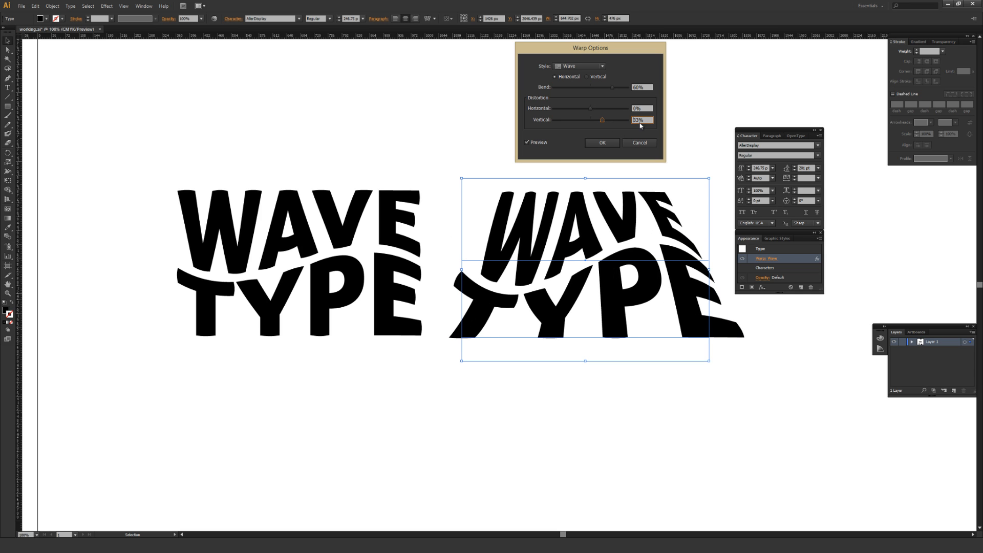
left_click(651, 87)
type("0")
left_click(649, 120)
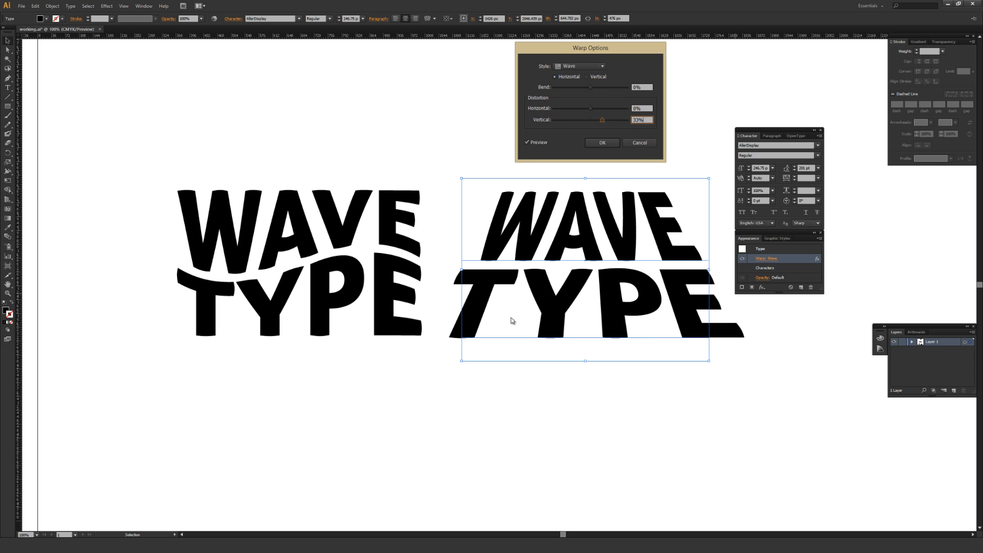
left_click(602, 143)
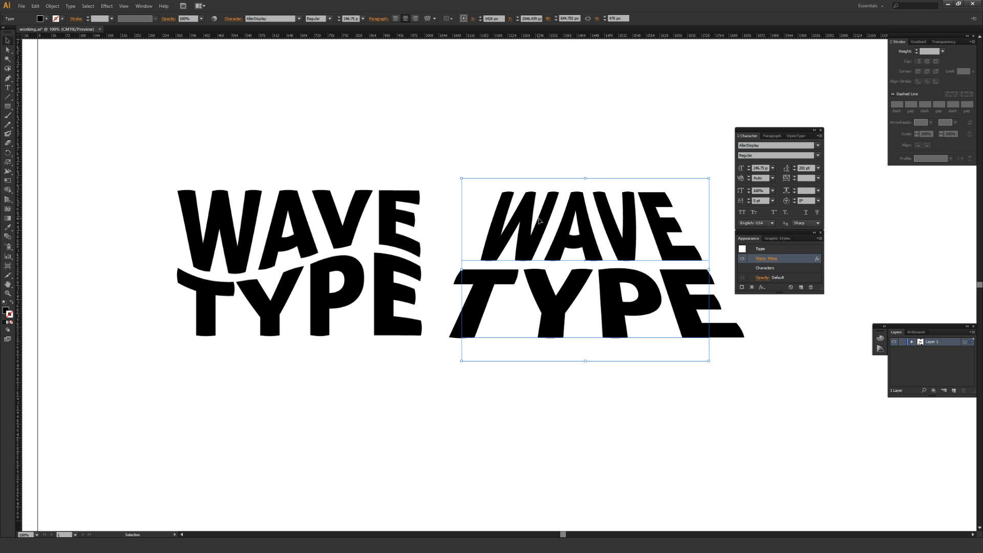
Replace the warped live text with STAR on the first line and WARS on the second, and deselect it
key("t")
left_click(589, 230)
key("ctrl+a")
type("STAR")
key("Return")
type("WARS")
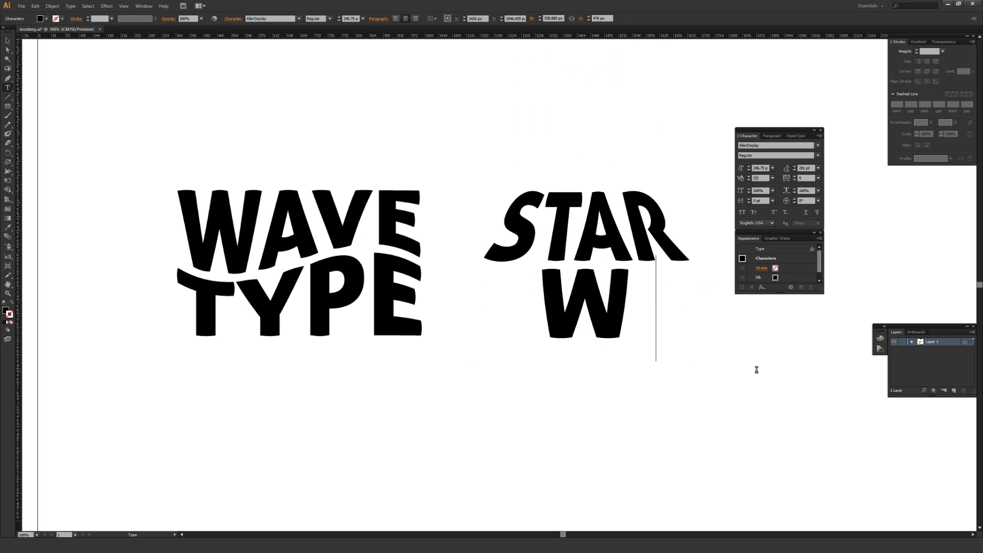
key("Escape")
left_click(723, 418)
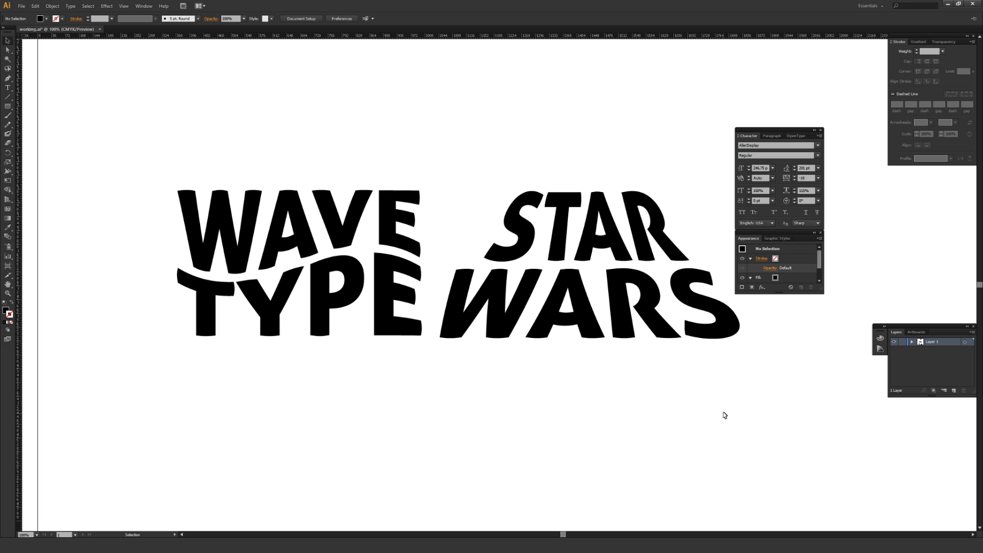